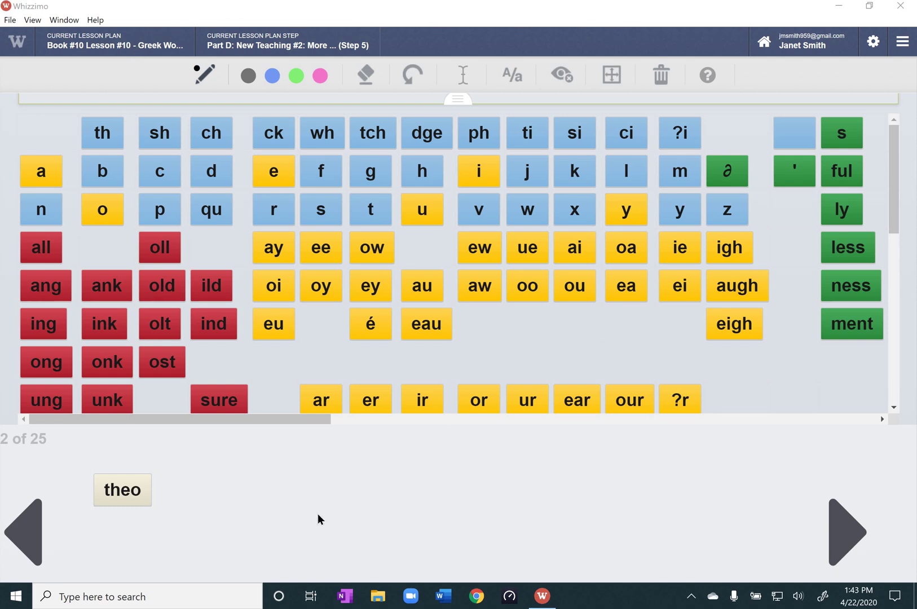
Step: Zoom the whole display out two levels and back in two levels
click(33, 20)
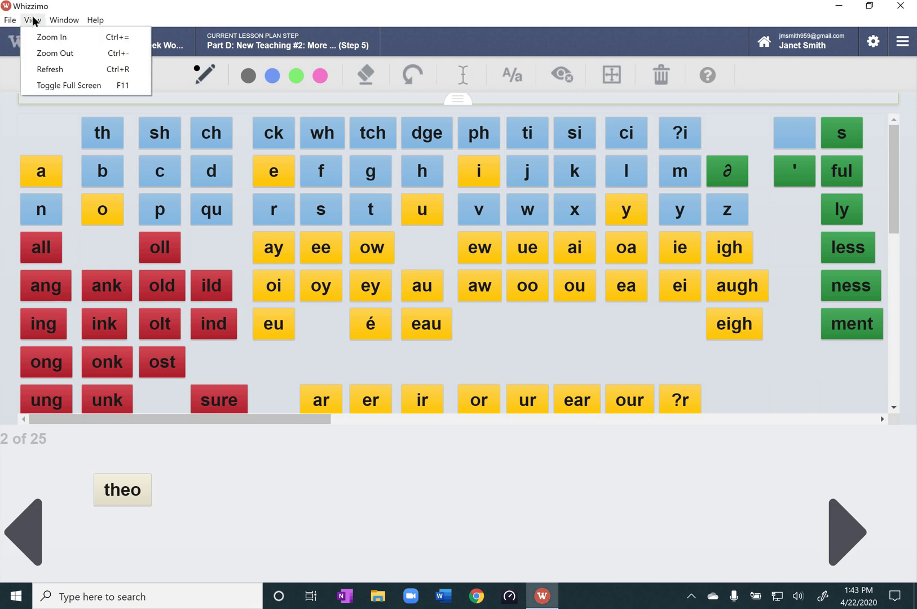
click(45, 51)
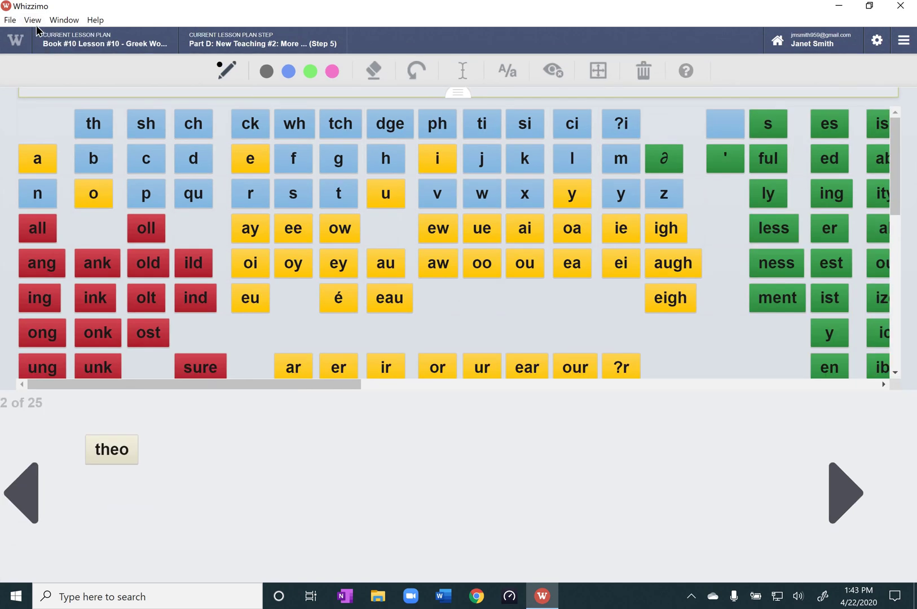
click(32, 20)
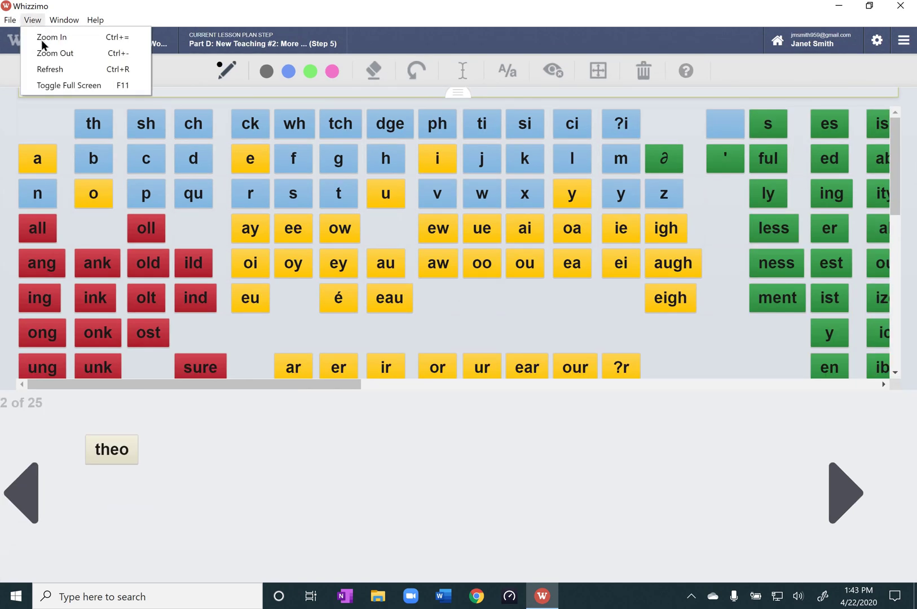
click(46, 52)
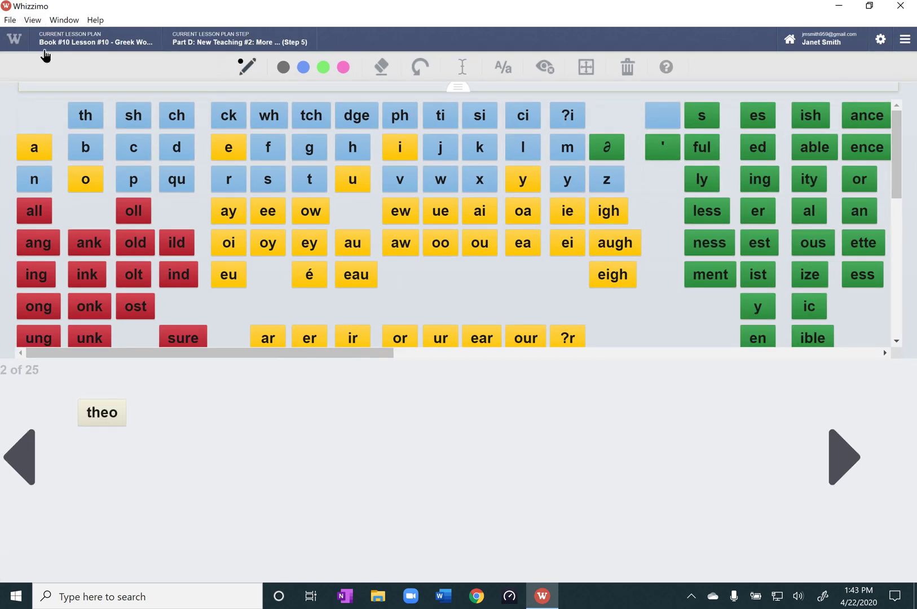
click(32, 20)
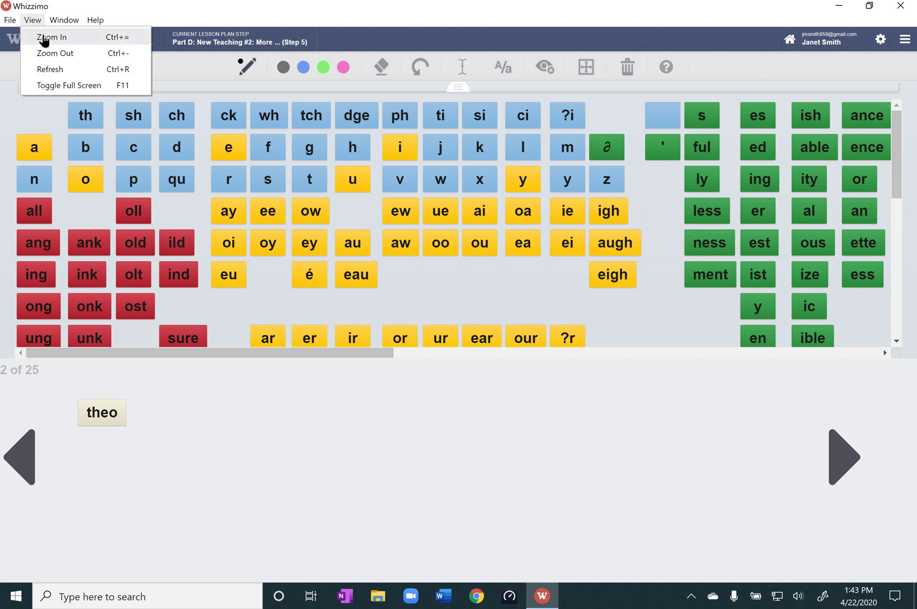
click(39, 35)
click(32, 19)
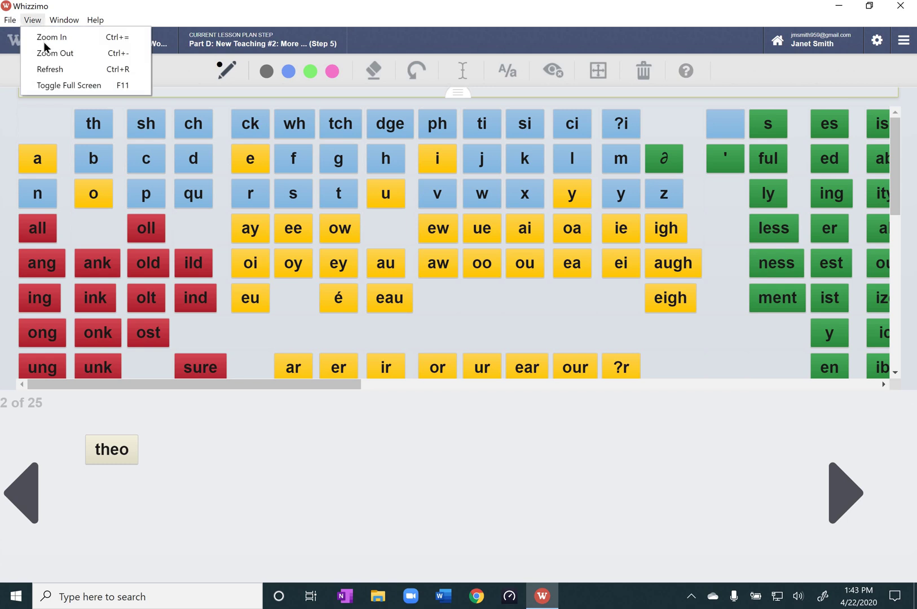
click(46, 37)
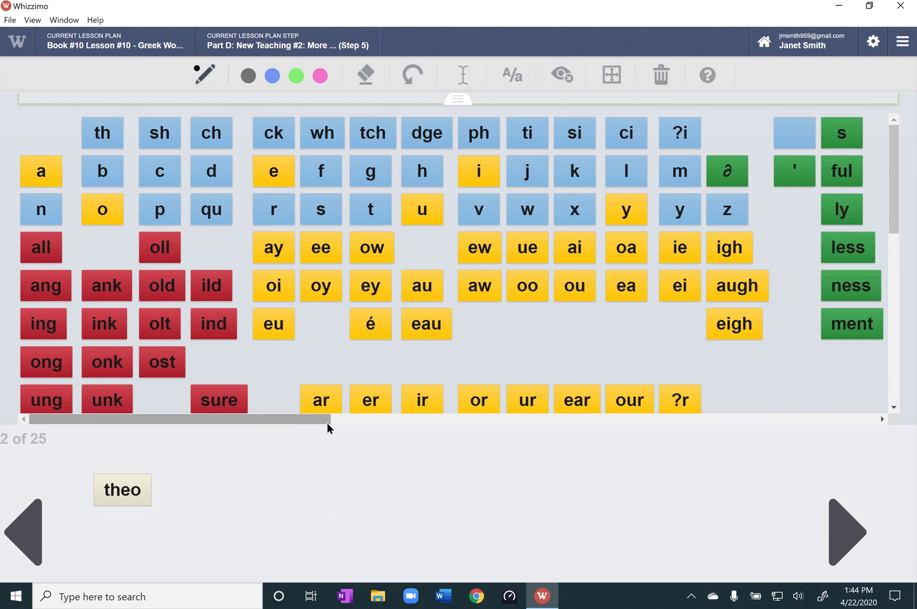
Step: Lower the divider between the tile board and the workspace slightly and finish resizing
drag(326, 422, 283, 423)
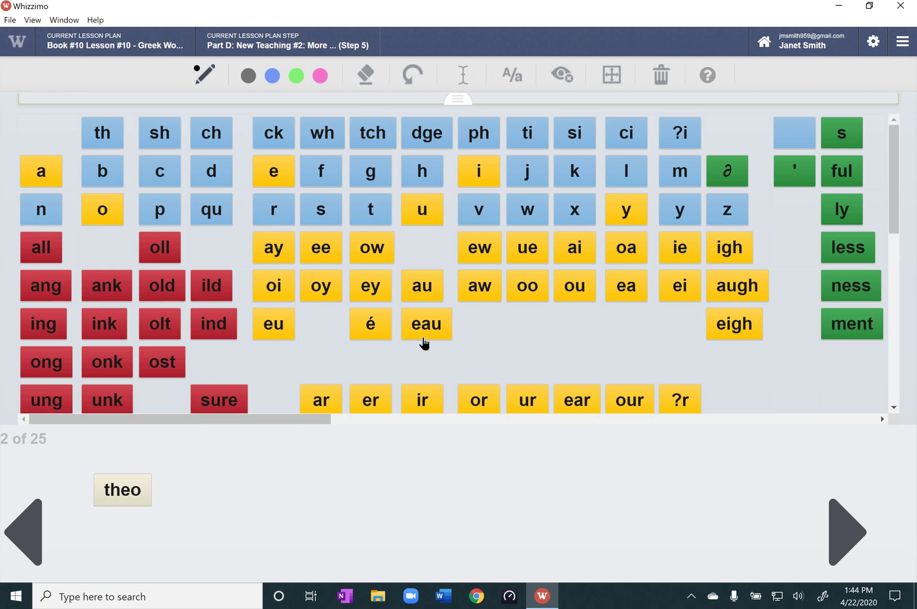
click(612, 75)
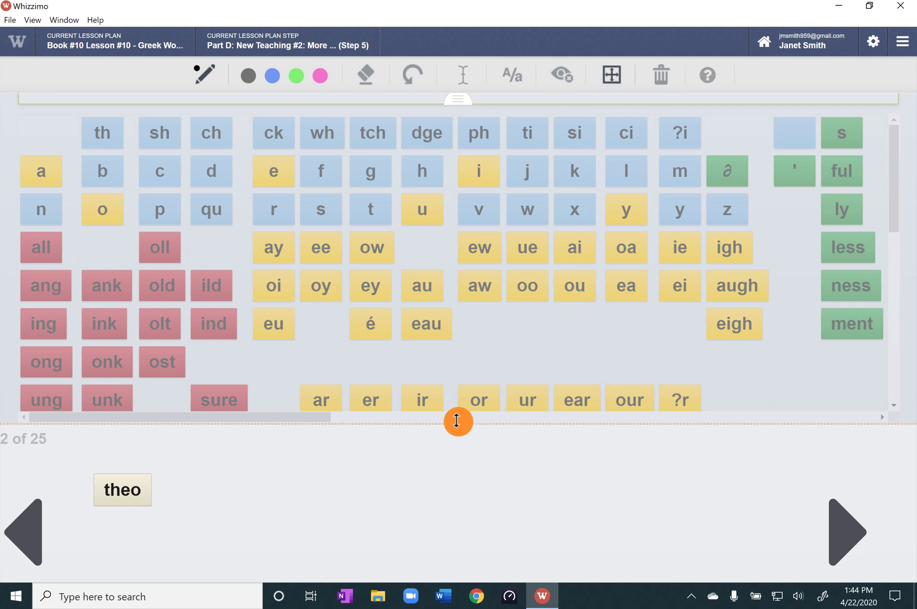
drag(456, 431, 456, 437)
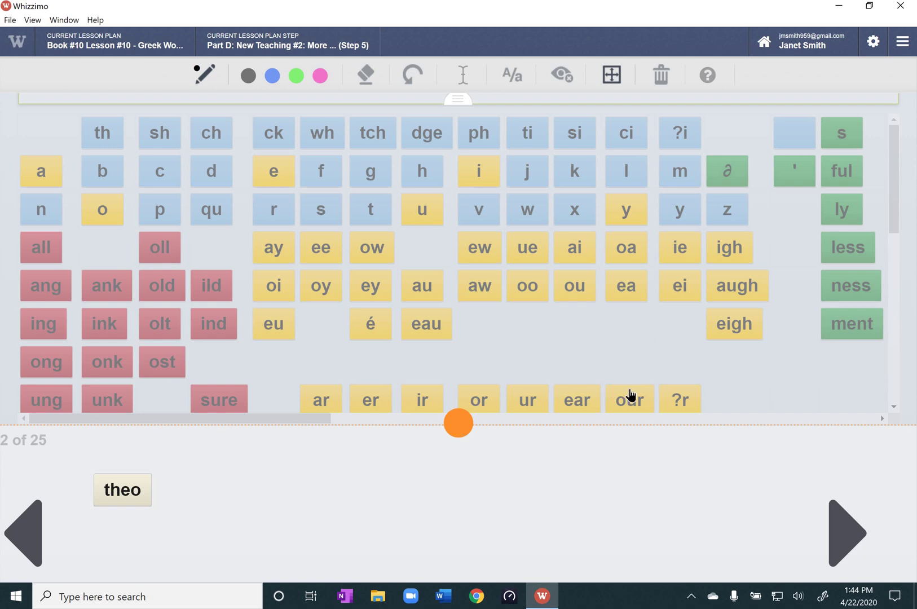
click(611, 76)
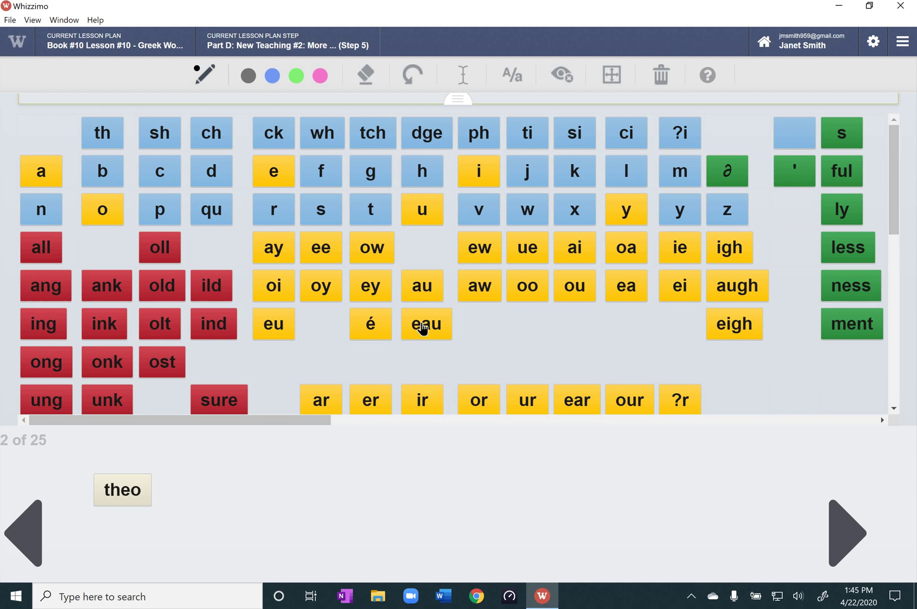
Step: Place the "eau" tile in the workspace and delete it
drag(427, 323, 452, 502)
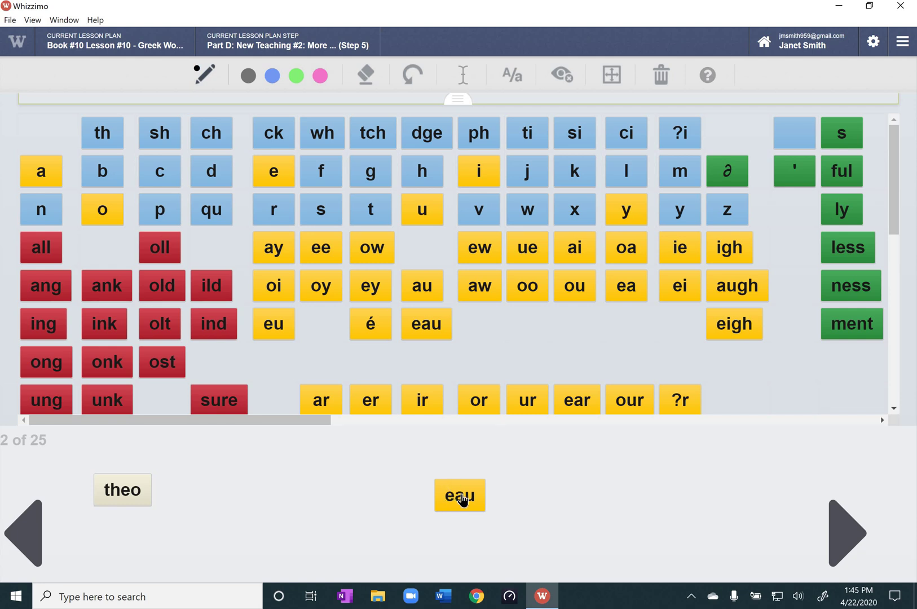
click(466, 497)
key(Delete)
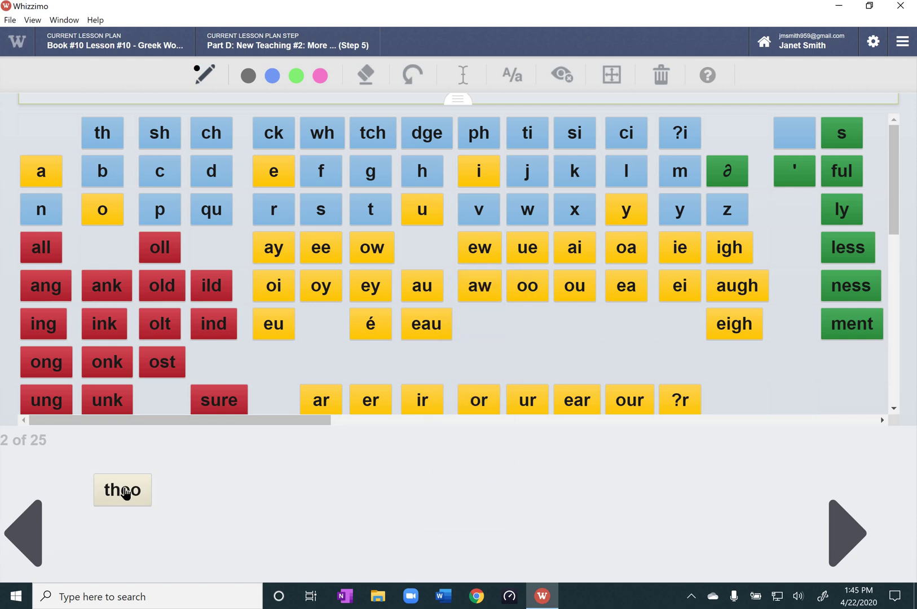
Step: Go through the word cards, revisiting "theo" and "theo-ology", and advance to card 4, "ethno"
click(842, 537)
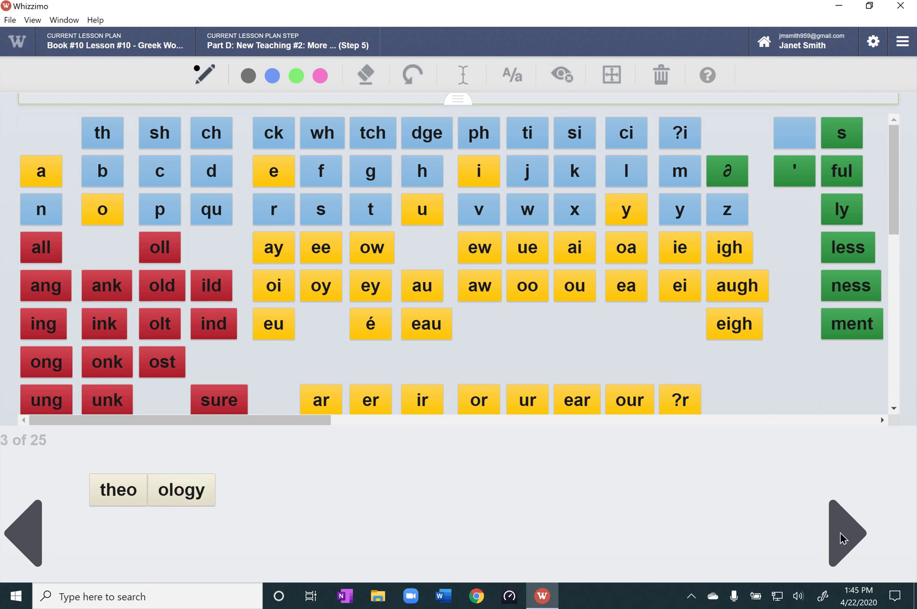
click(22, 536)
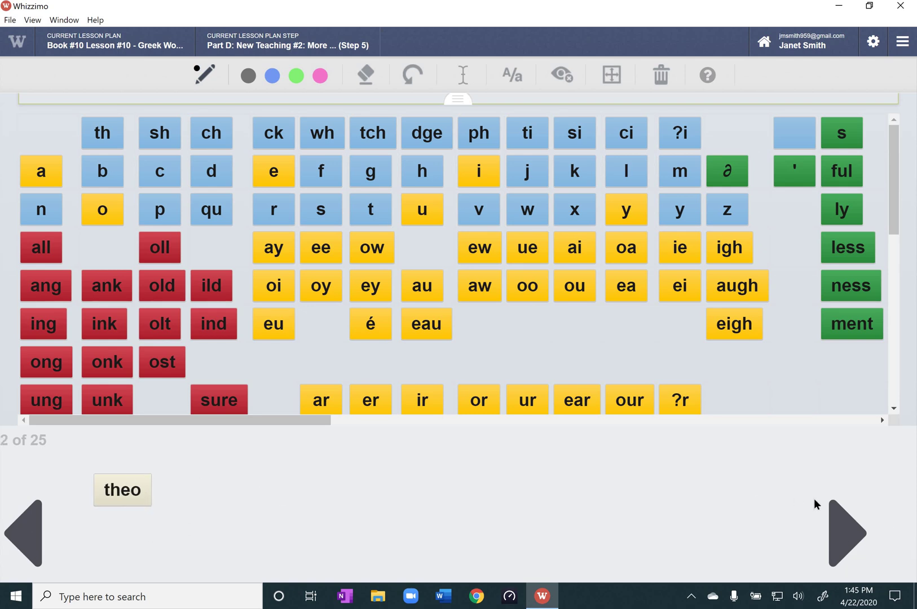
click(844, 530)
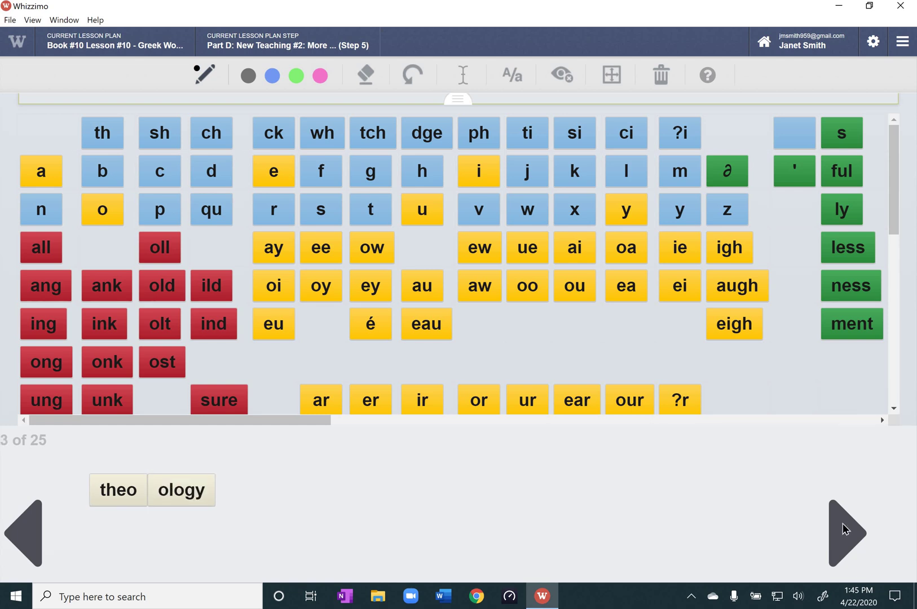
click(844, 530)
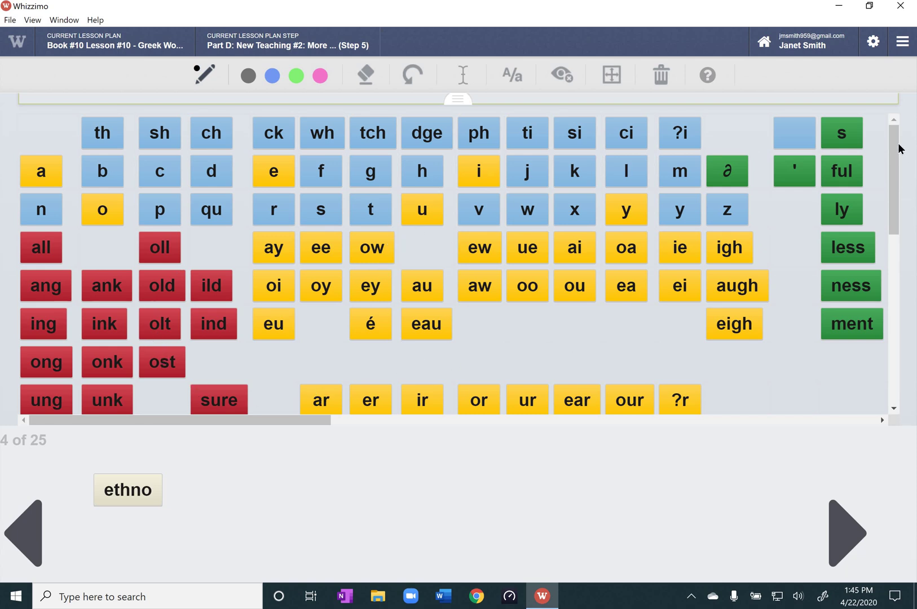
Step: Place the green suffix tile "ed" in the workspace and return it to the tile board
mouse_move(898, 145)
mouse_down()
mouse_move(909, 195)
mouse_move(895, 148)
mouse_up()
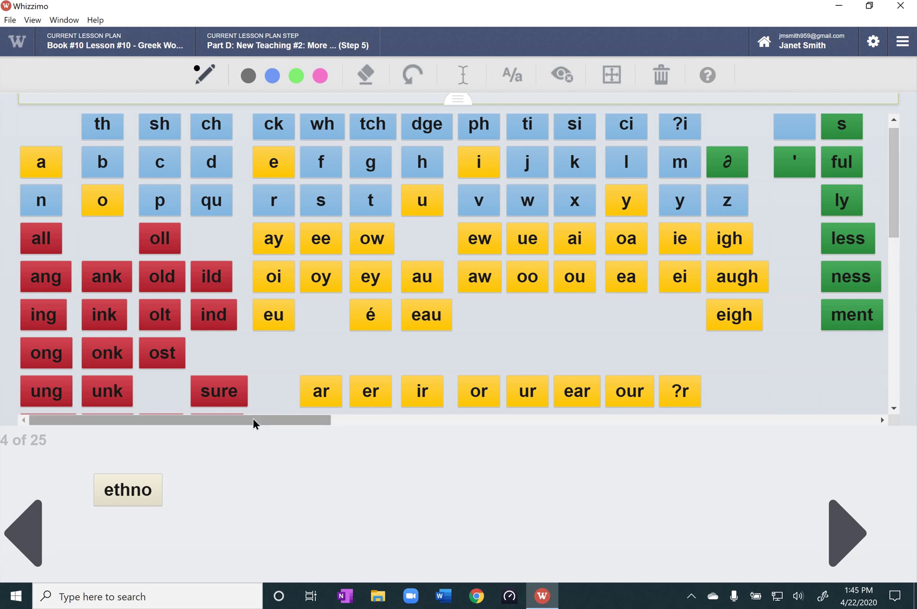
drag(253, 418, 506, 454)
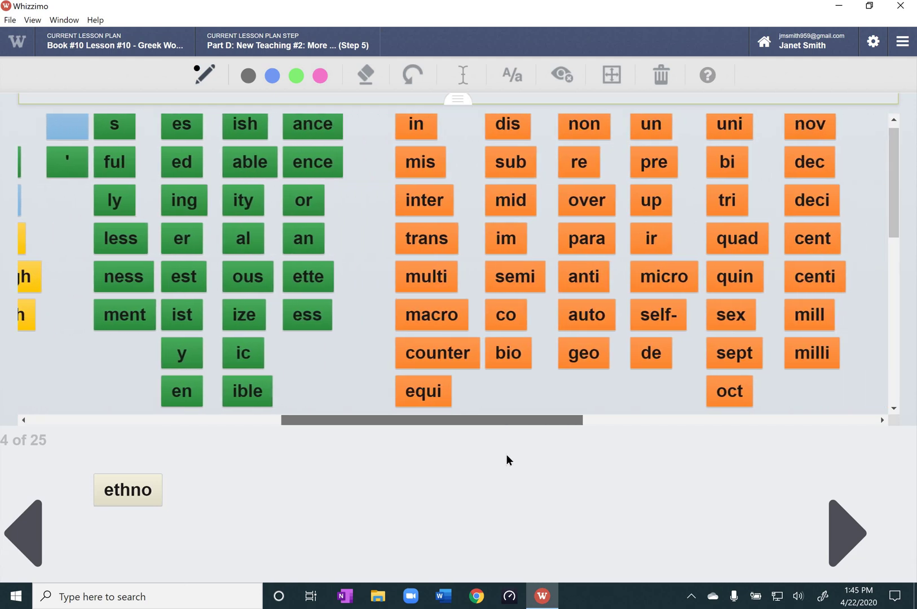
drag(506, 460, 506, 460)
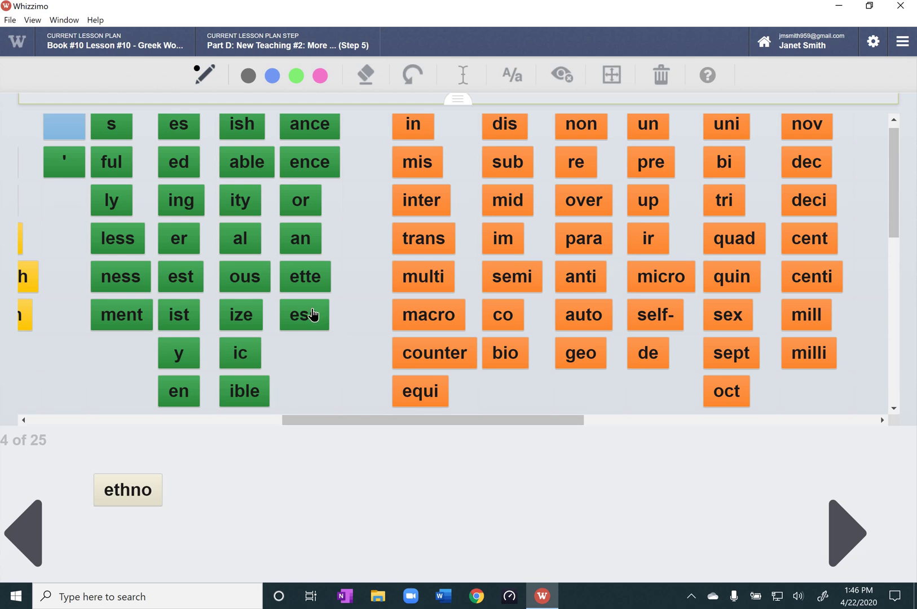
drag(313, 318, 382, 482)
drag(191, 172, 337, 484)
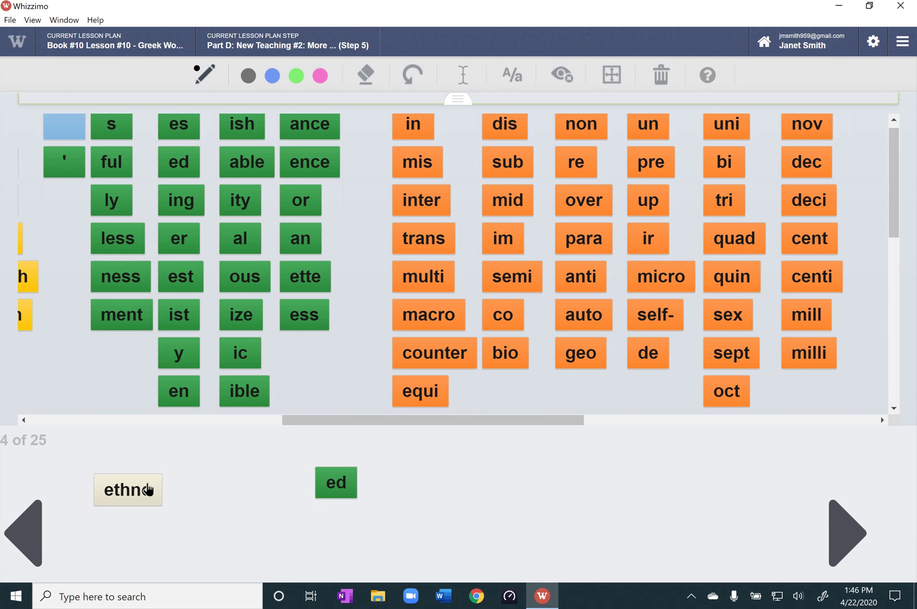
drag(337, 477, 299, 360)
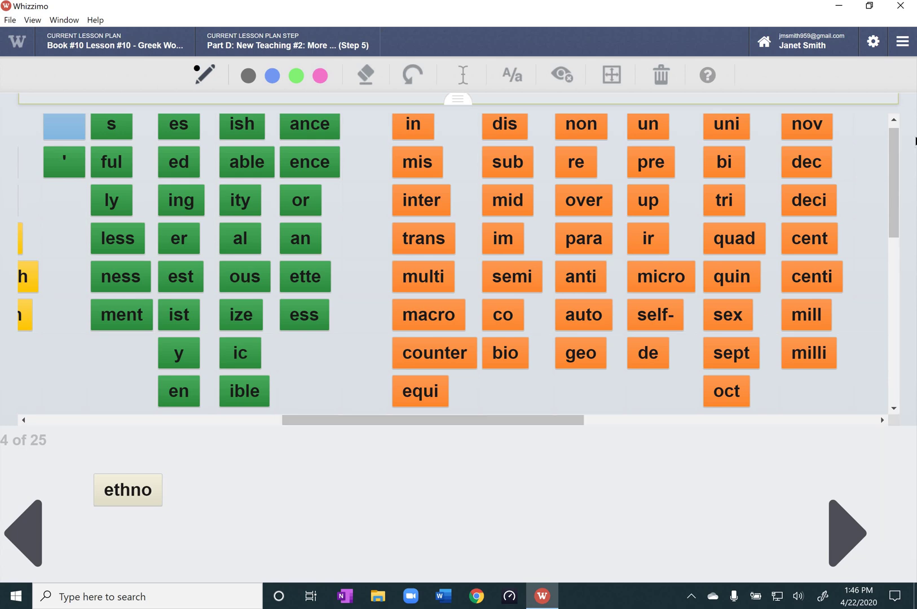
Step: Examine the board's suffix, prefix, root and Greek word-part tiles, and return to the letter tiles at its start
mouse_move(891, 136)
mouse_down()
mouse_move(901, 283)
mouse_move(891, 248)
mouse_move(889, 271)
mouse_move(869, 145)
mouse_move(876, 119)
mouse_move(883, 135)
mouse_up()
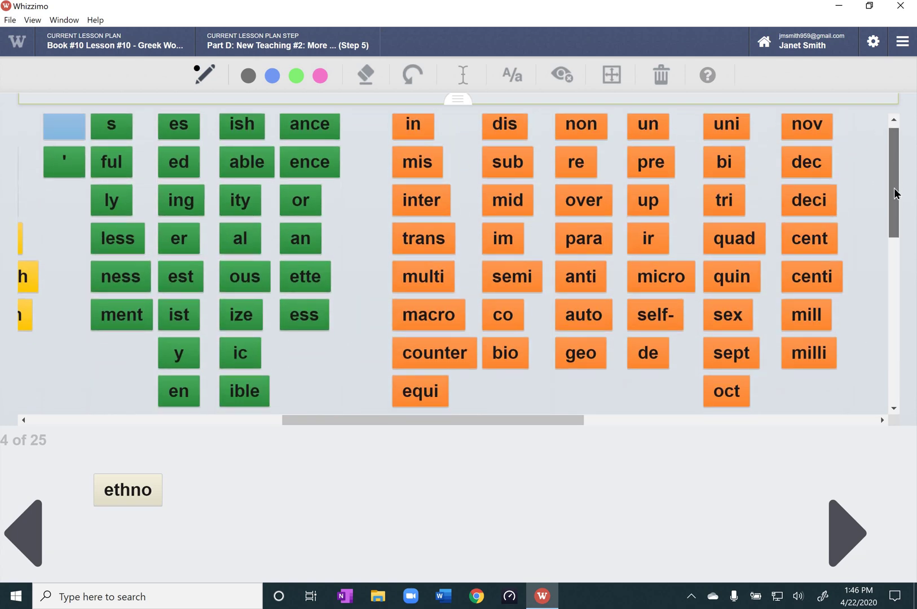
drag(897, 193, 901, 262)
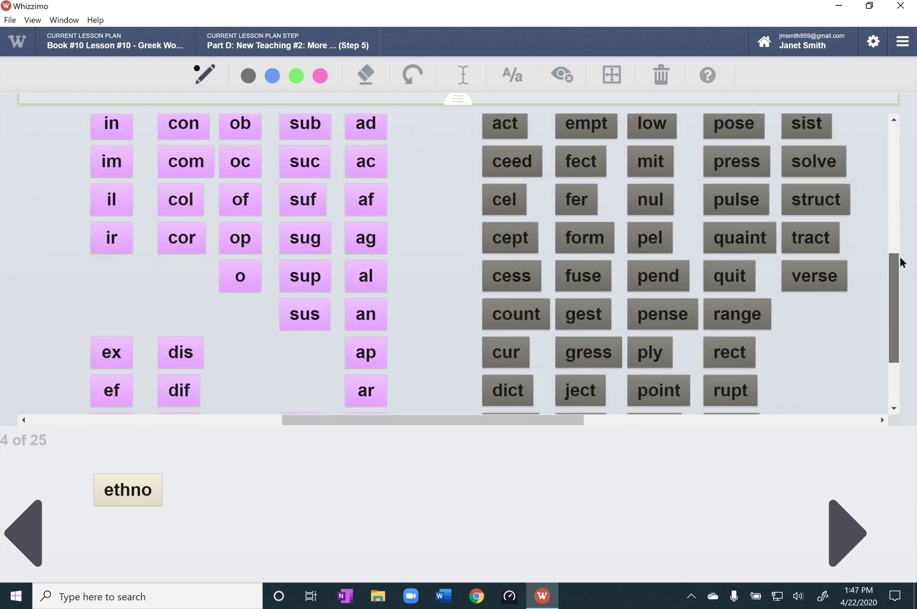
scroll(893, 263, down, 2)
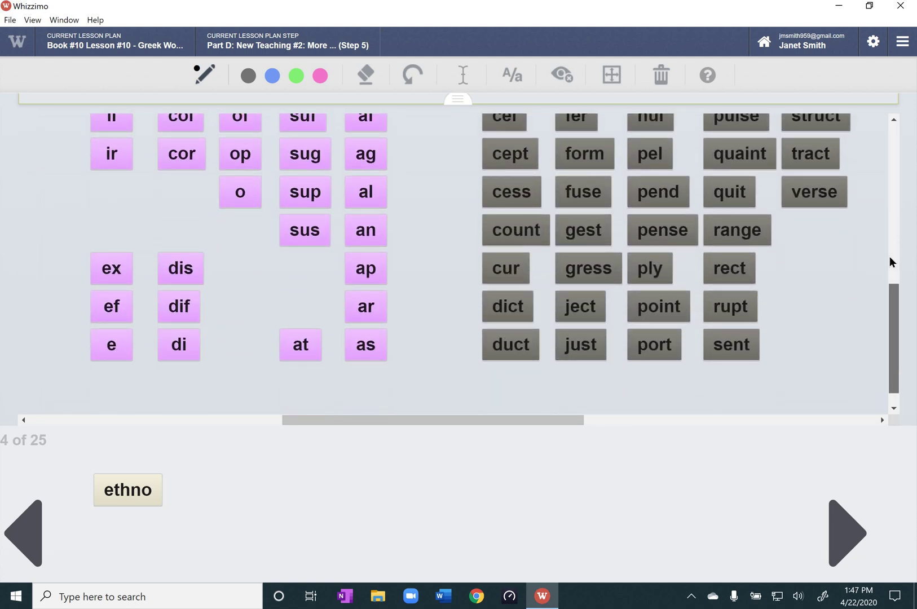
scroll(890, 256, up, 3)
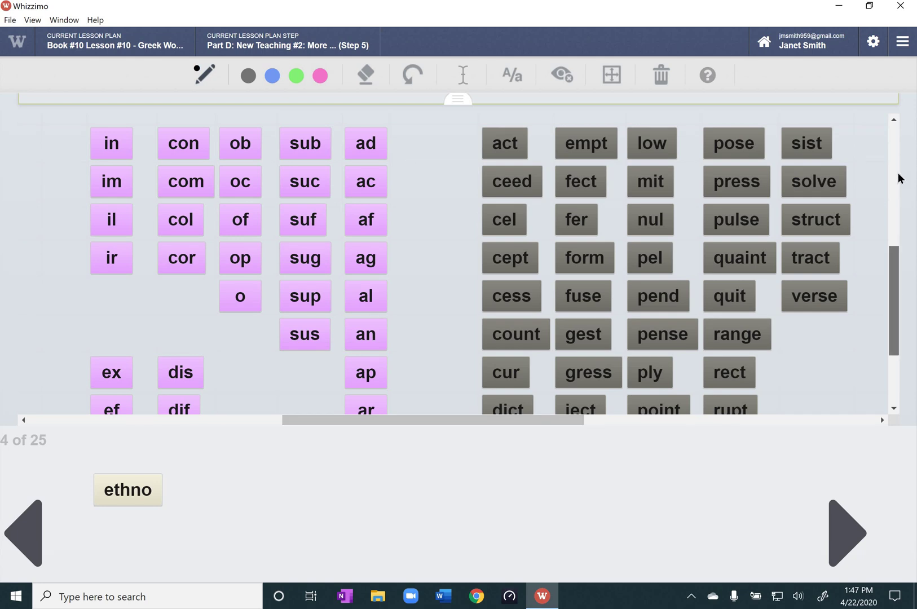
scroll(845, 195, up, 8)
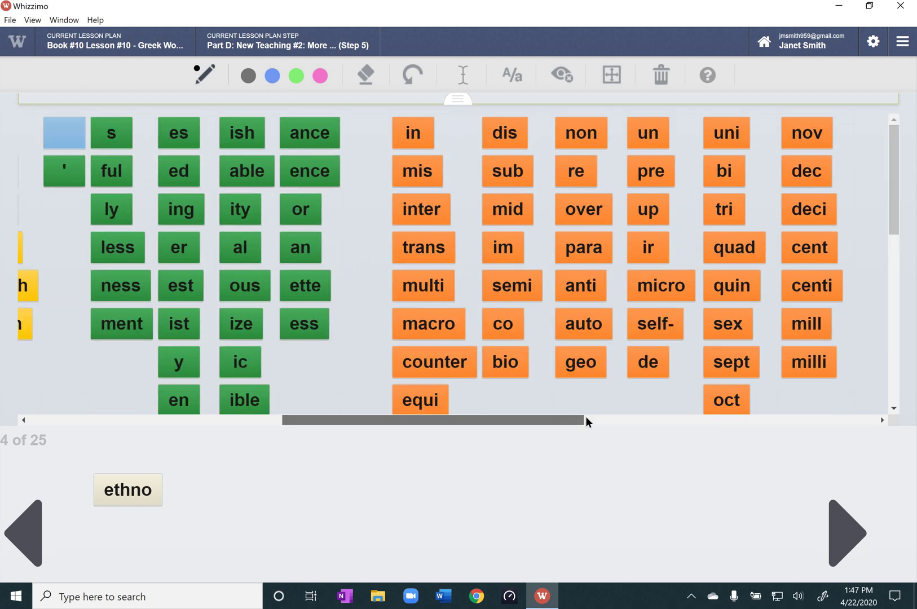
drag(585, 420, 771, 415)
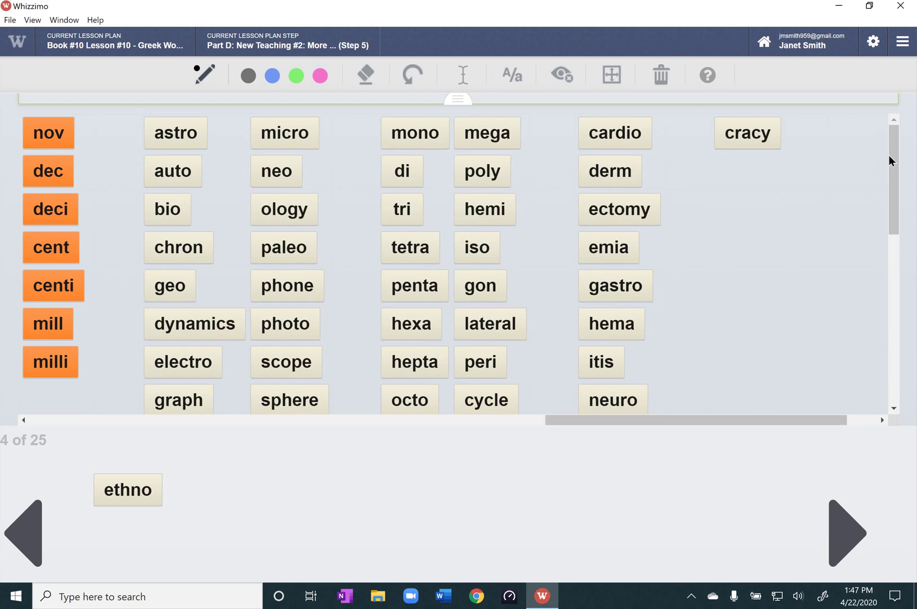
drag(898, 171, 889, 125)
drag(803, 419, 549, 465)
drag(722, 445, 539, 476)
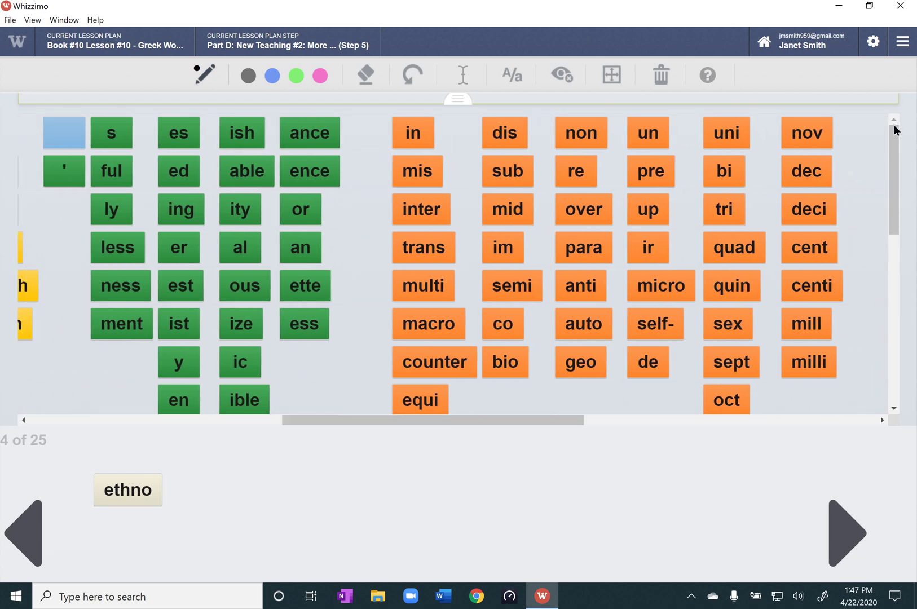
drag(894, 135, 893, 306)
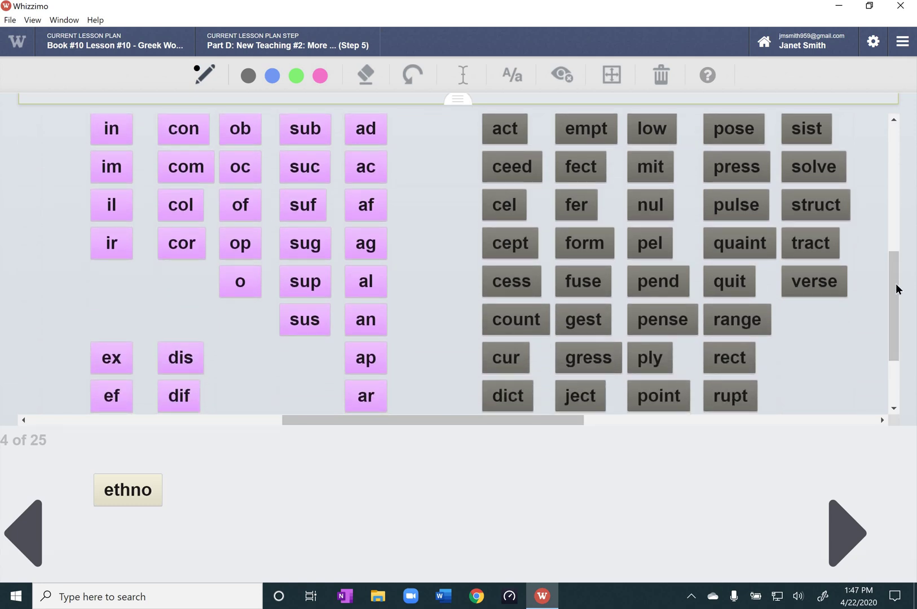
drag(895, 286, 892, 121)
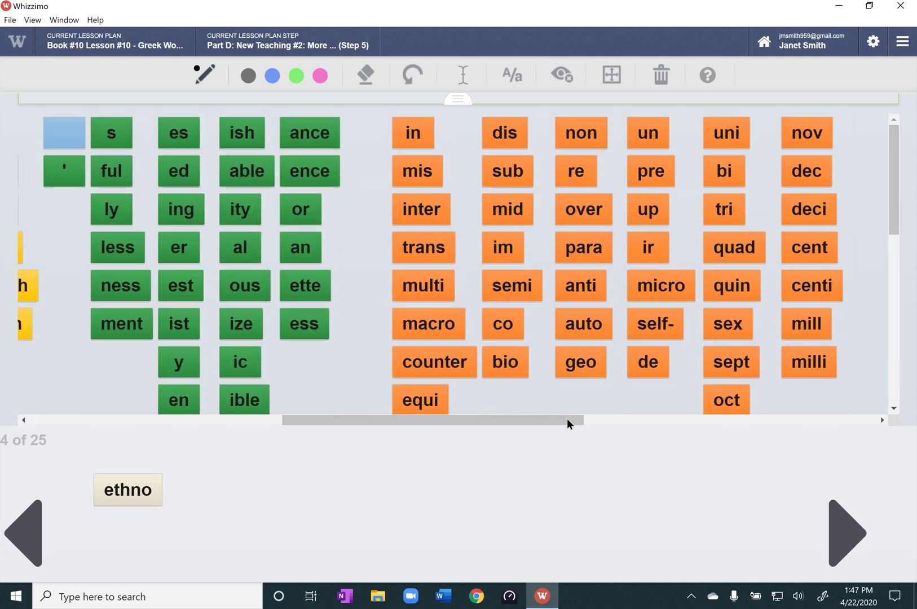
drag(536, 420, 290, 431)
drag(322, 481, 412, 504)
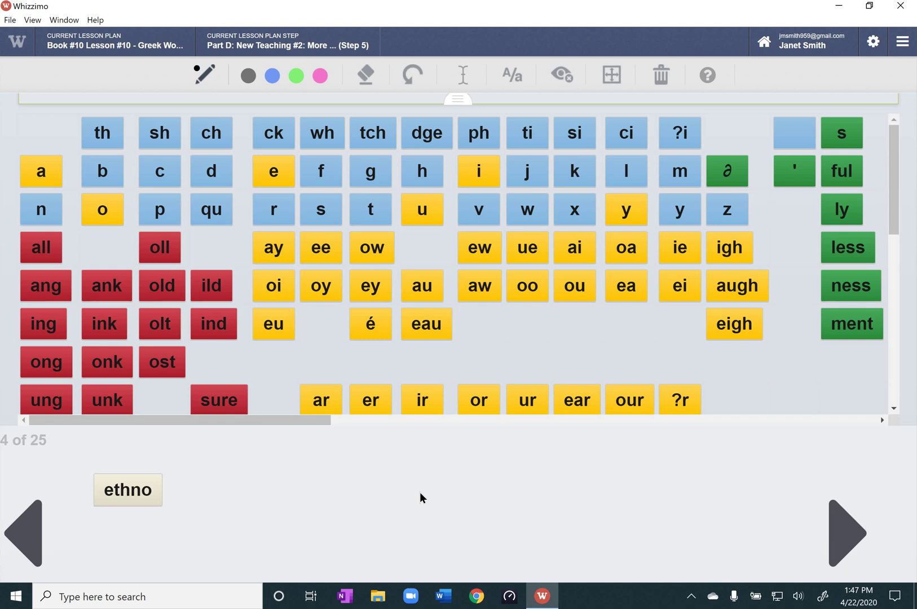
Step: Clear the "ethno" tile from the workspace
click(657, 83)
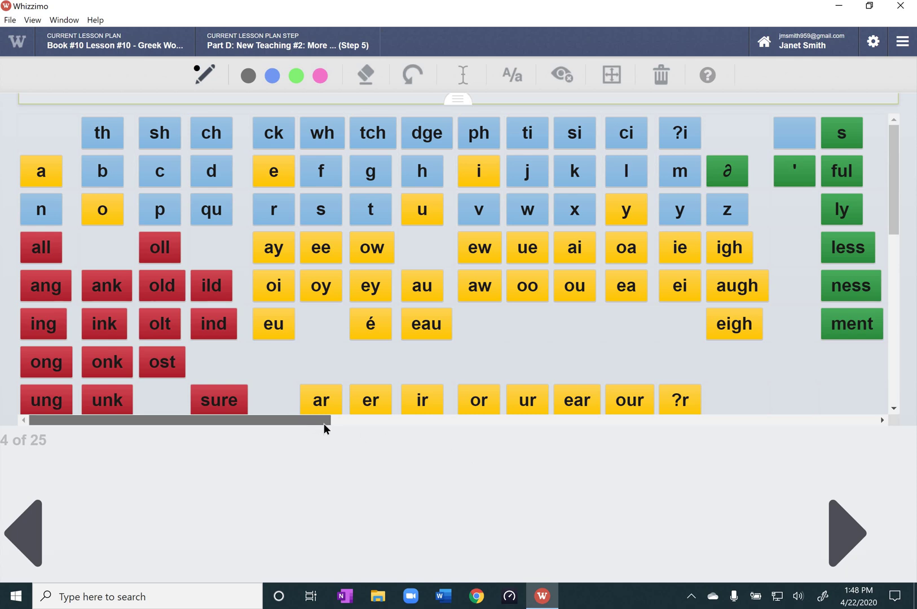
Step: Place the pink prefix tile "ex" from the tile board in the workspace
drag(323, 424, 510, 498)
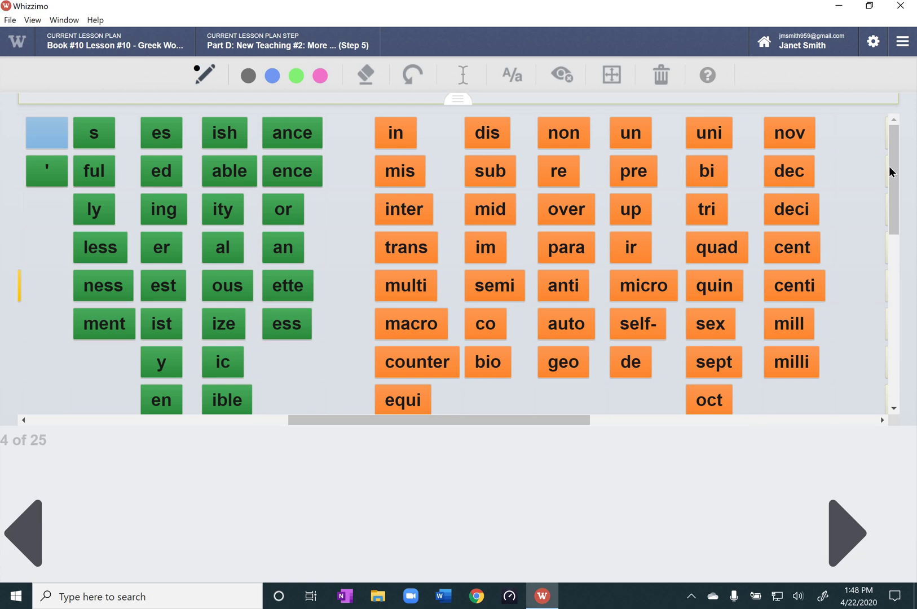
drag(895, 198, 906, 259)
scroll(906, 260, down, 8)
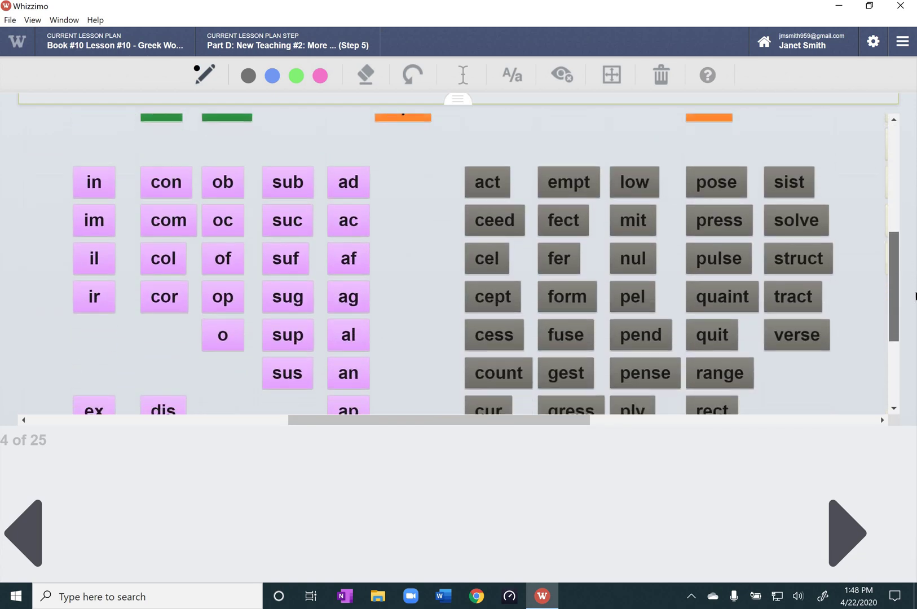
scroll(913, 311, down, 1)
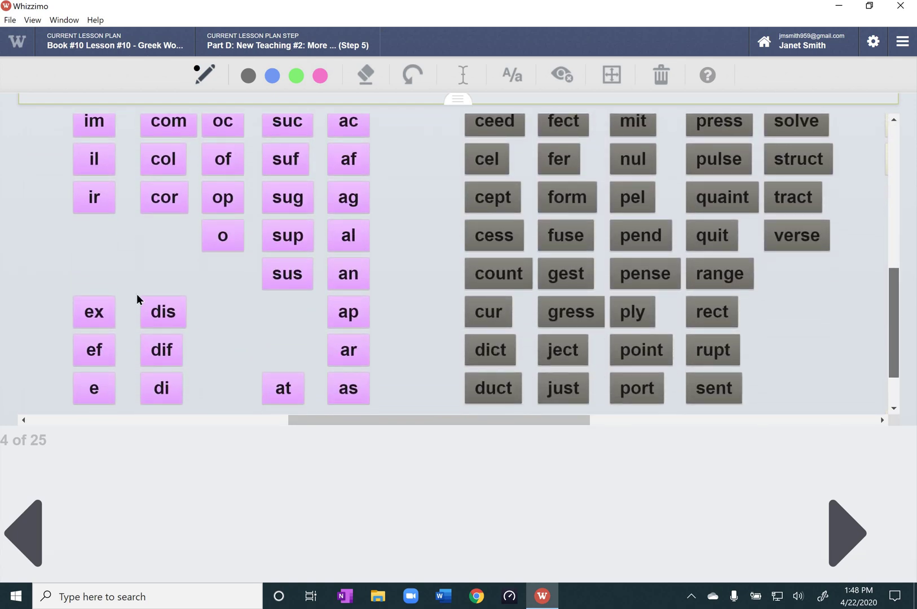
click(94, 315)
click(227, 475)
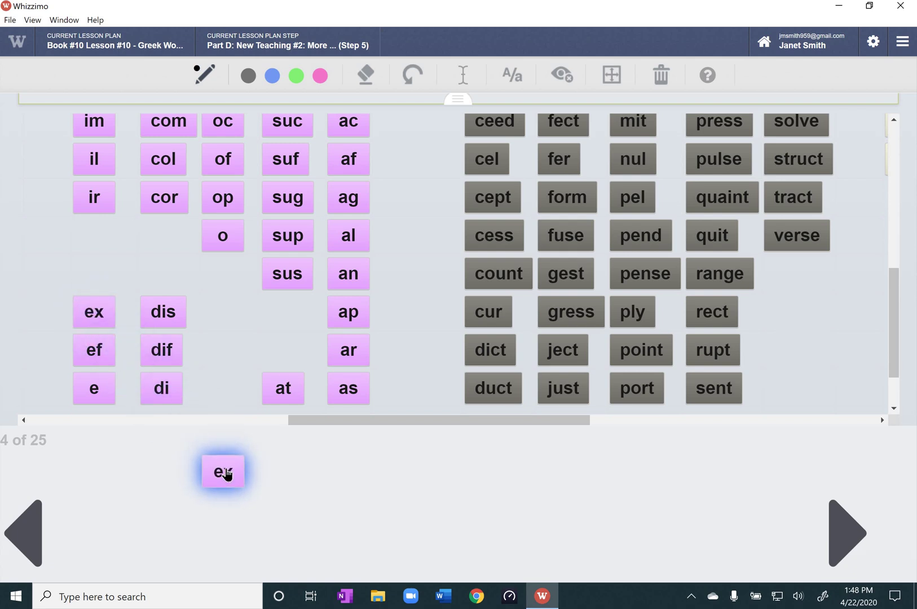
Step: Add the gray root tile "cess" to the workspace and attach it directly after the "ex" tile
click(494, 236)
click(330, 501)
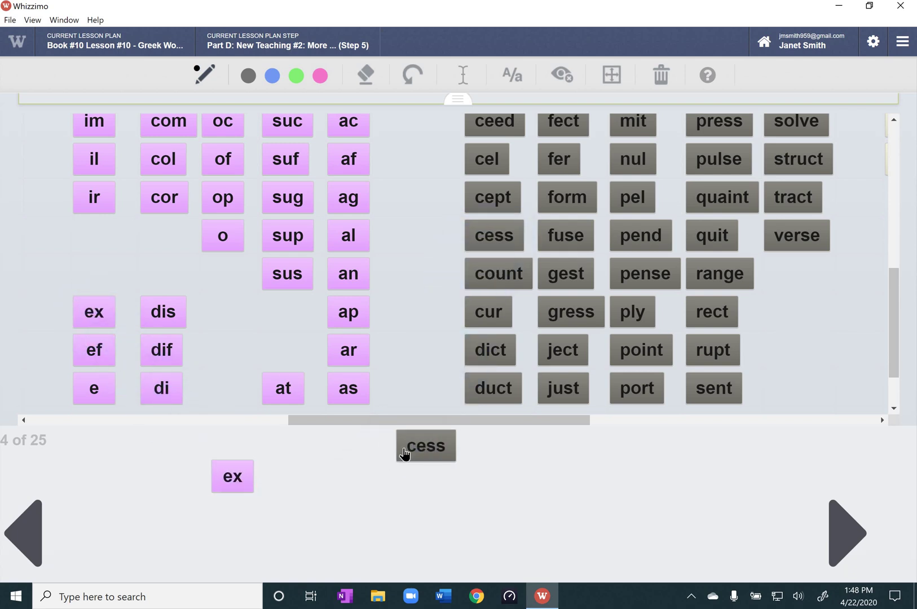
click(430, 454)
click(338, 474)
click(282, 486)
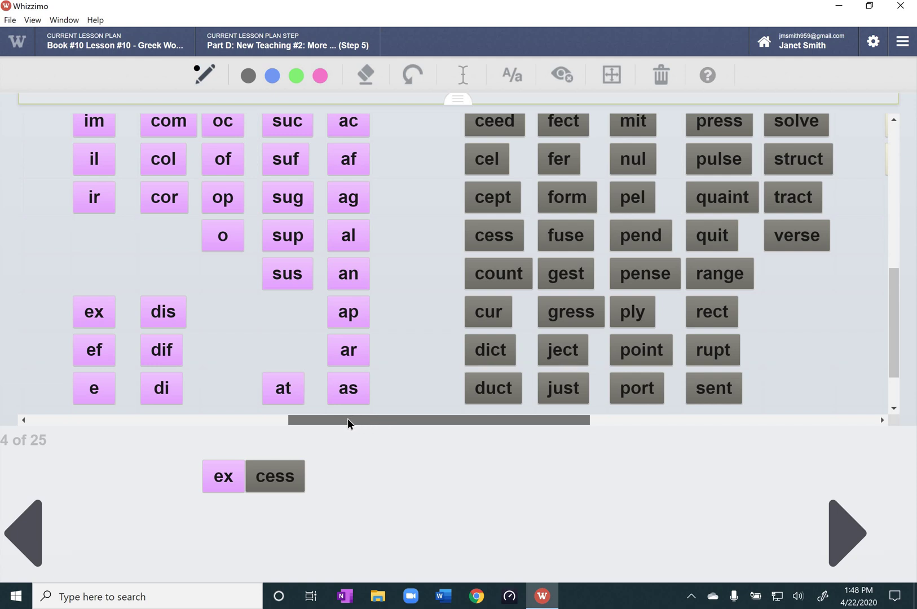
Step: Add the red tile "ive" after "ex" and "cess" to build the word "excessive"
drag(348, 420, 104, 422)
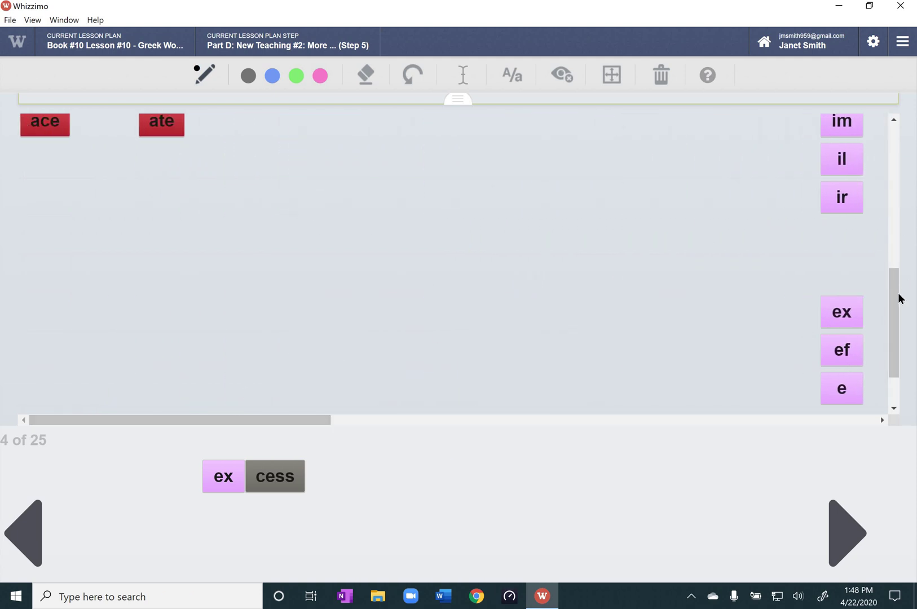
drag(897, 292, 889, 201)
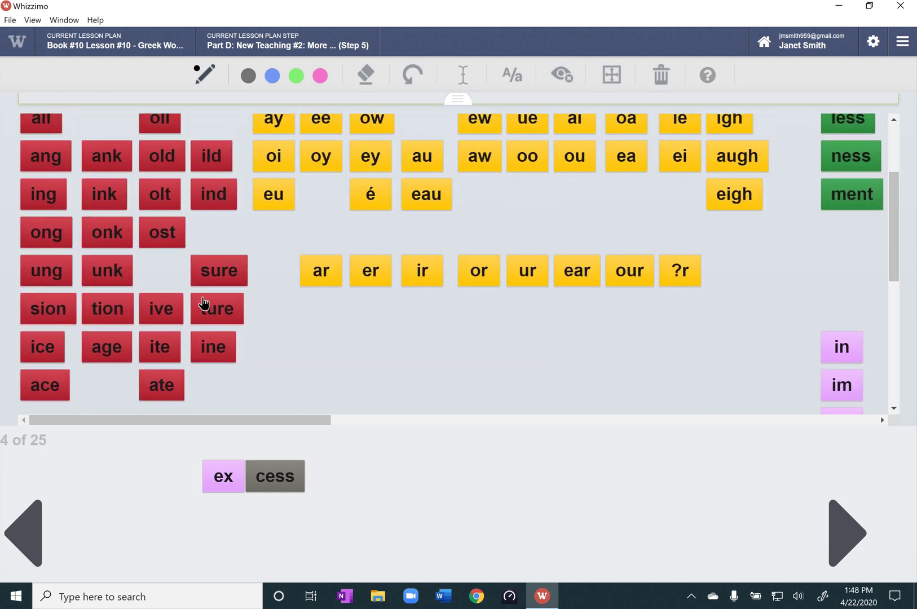
click(170, 312)
click(333, 475)
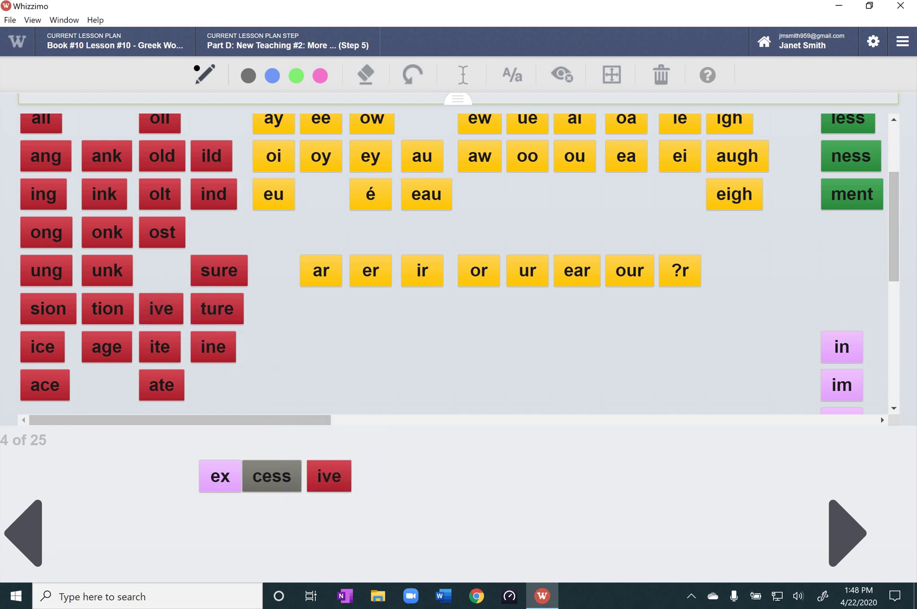
Step: Start a second word beside "excessive" with the pink prefix tile "dif" followed by the gray root tile "fer"
drag(895, 242, 895, 181)
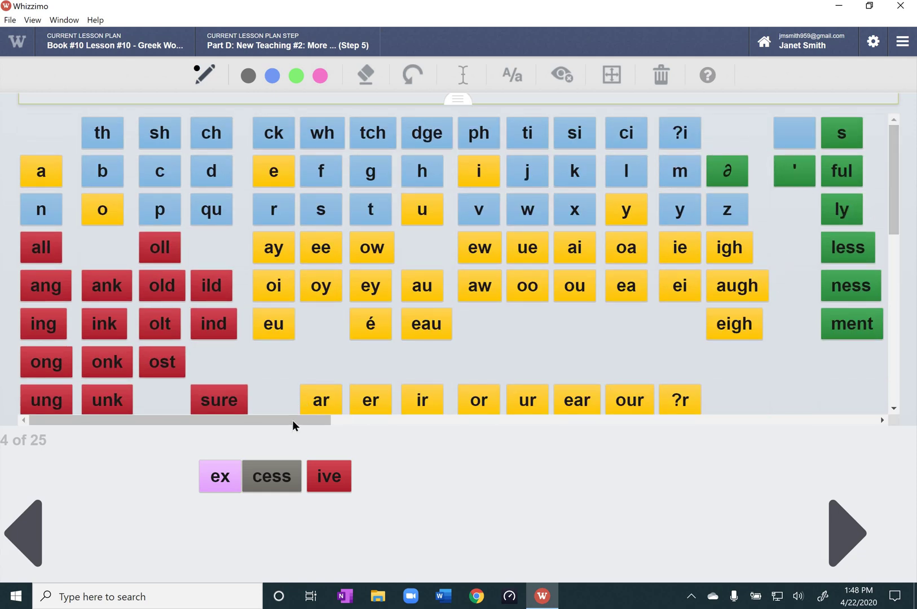
drag(293, 421, 547, 426)
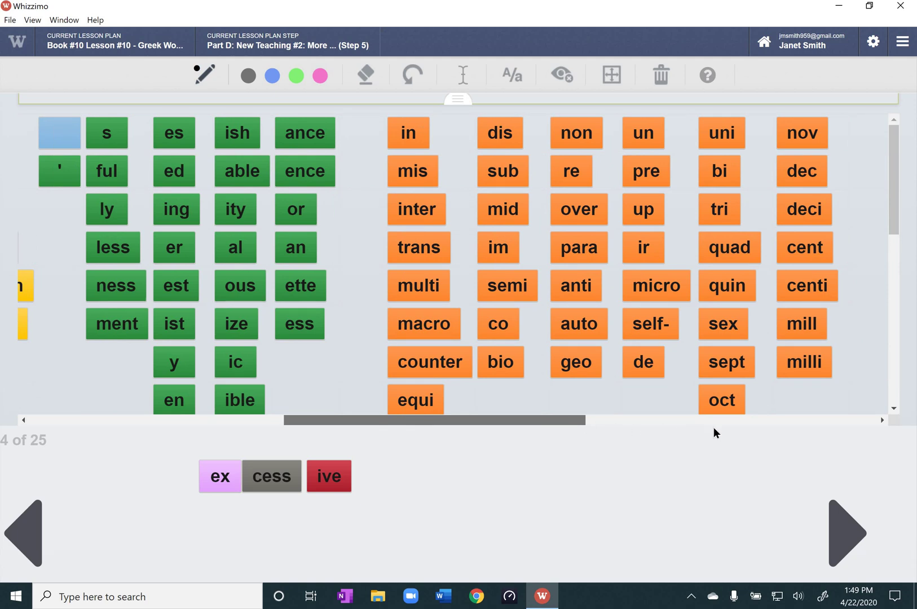
drag(714, 426, 571, 419)
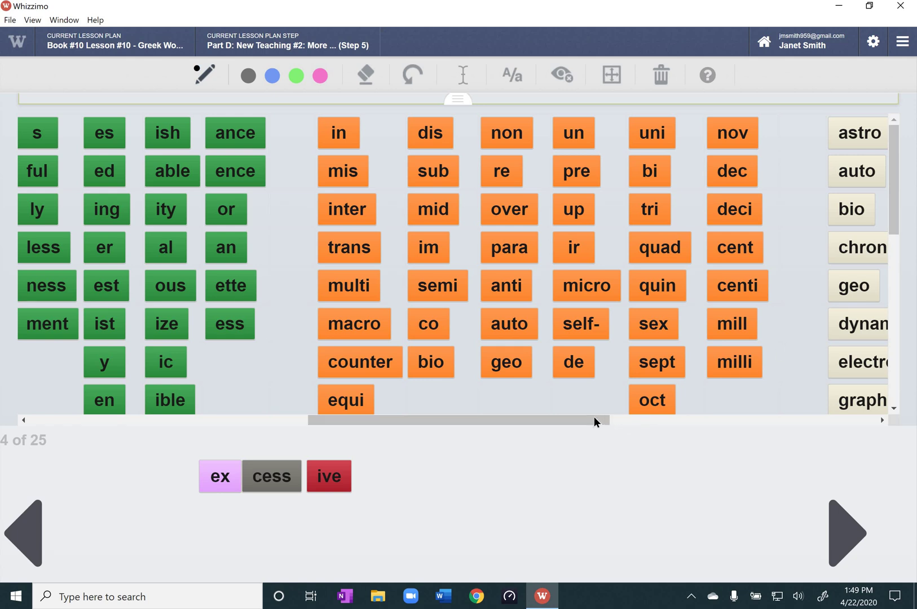
drag(594, 417, 579, 417)
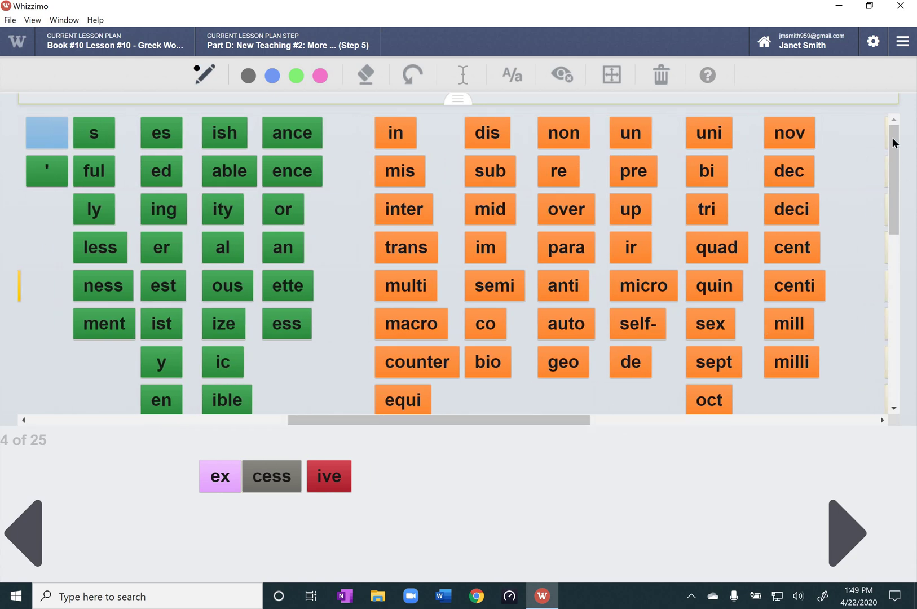
drag(893, 143, 893, 274)
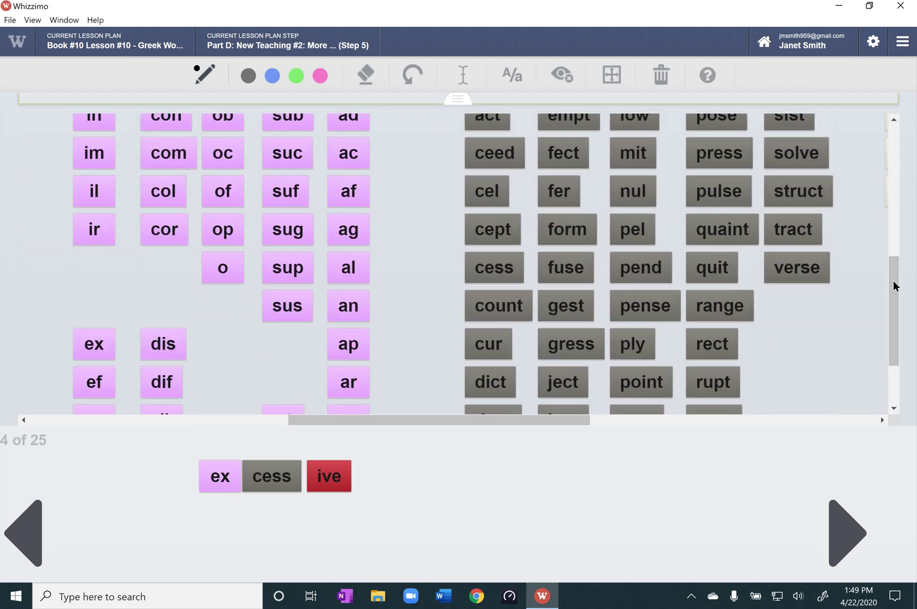
scroll(894, 301, down, 1)
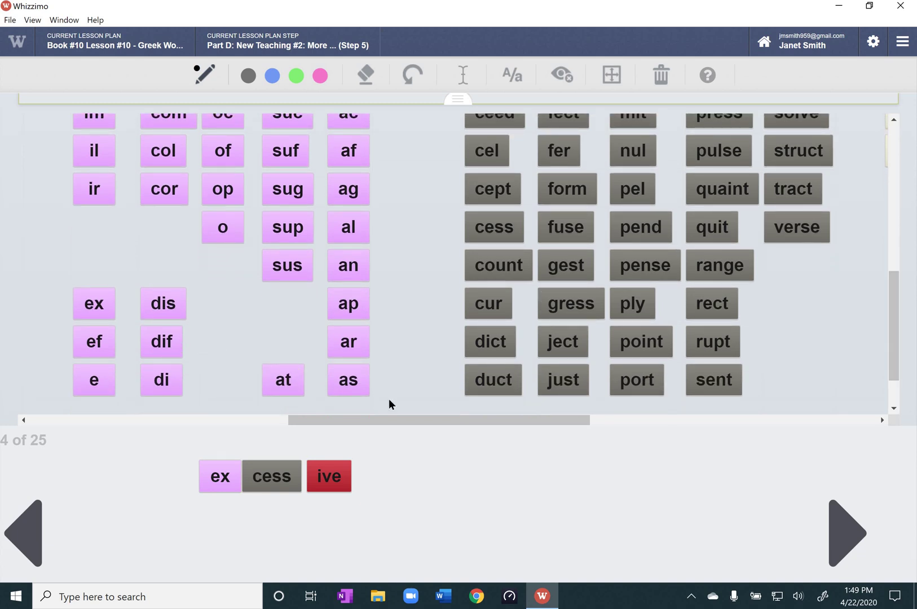
drag(161, 341, 453, 473)
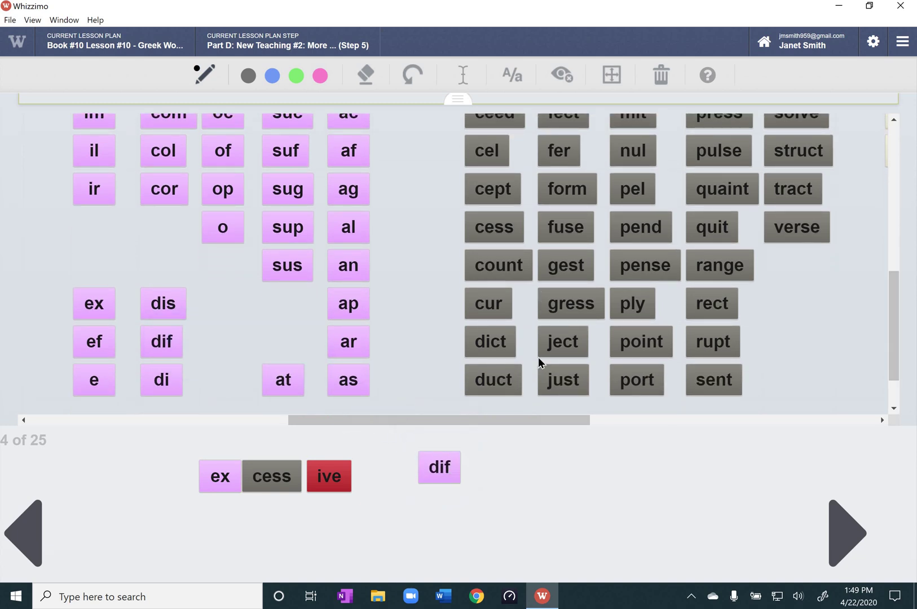
click(558, 155)
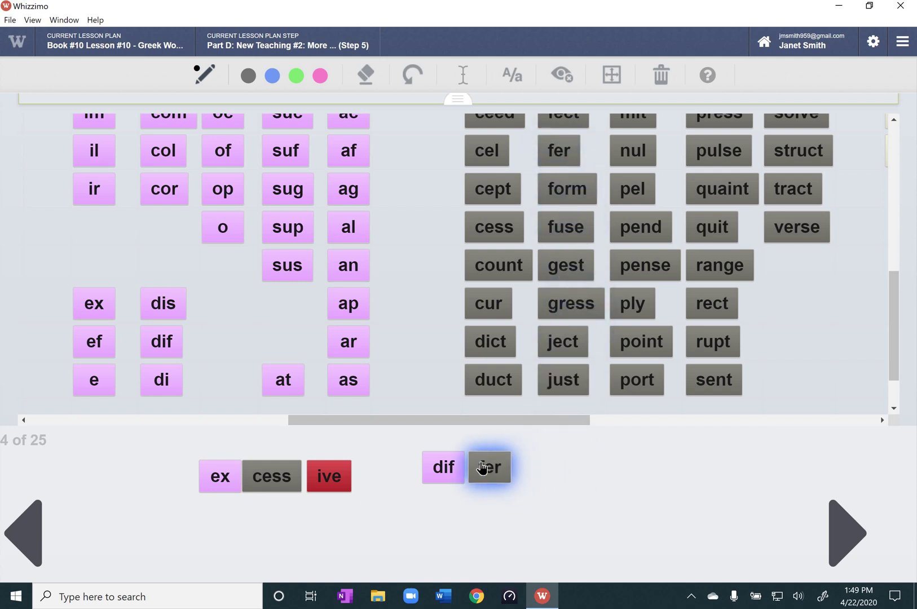
Step: Add the green suffix tile "ing" after "dif" and "fer" to build the word "differing"
drag(517, 420, 494, 420)
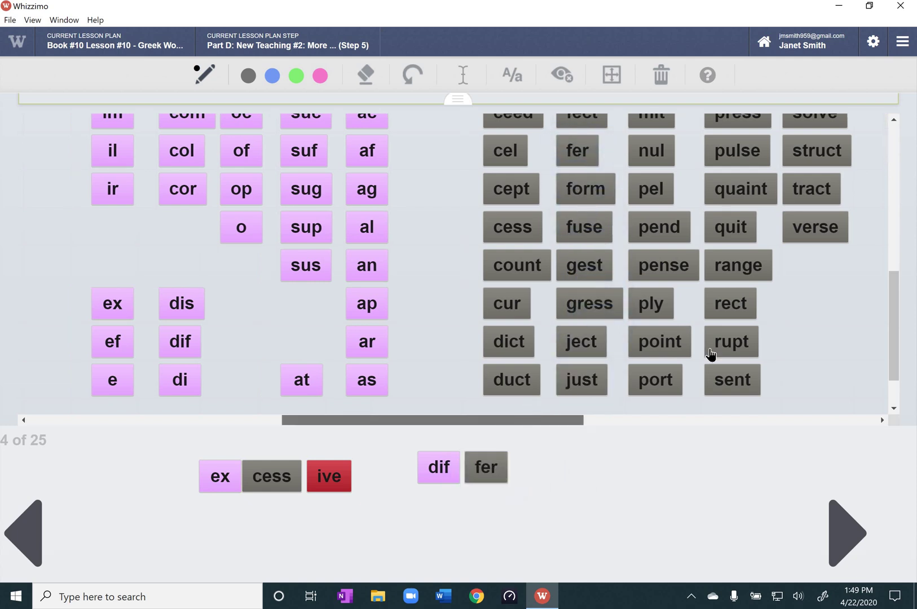
scroll(893, 242, up, 1)
scroll(879, 158, up, 10)
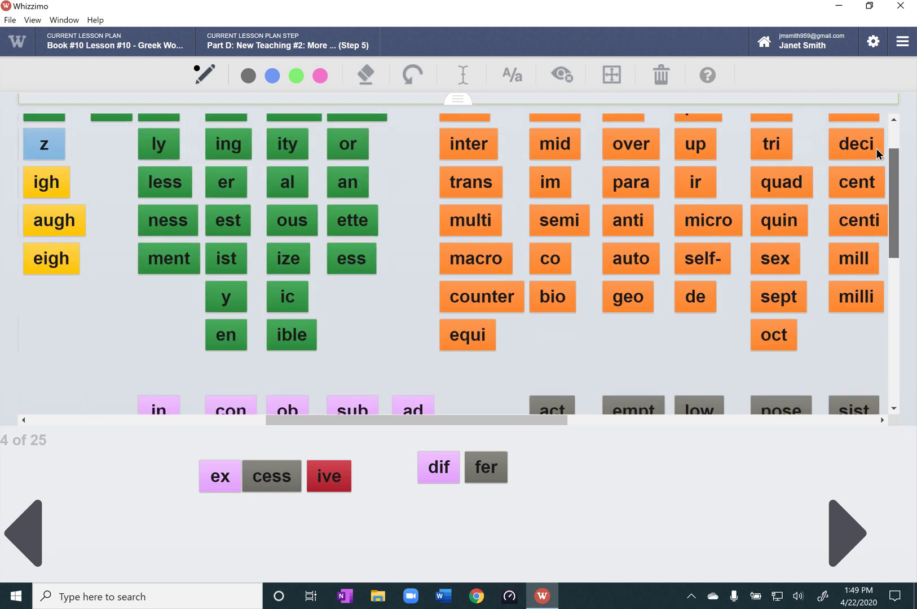
drag(225, 210, 536, 466)
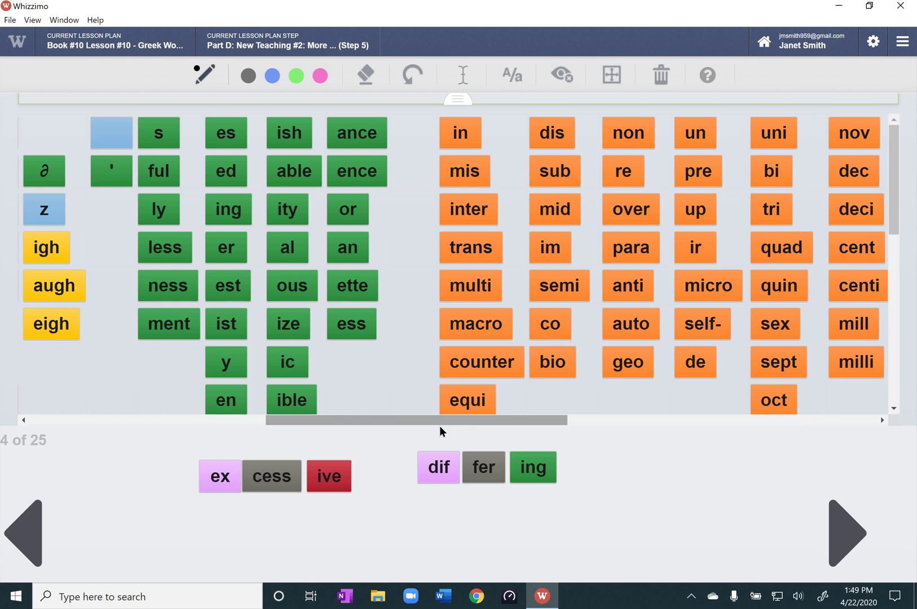
Step: Examine the whole tile board from the letter tiles through the suffixes, prefixes and roots to the Greek word parts
drag(439, 422, 224, 437)
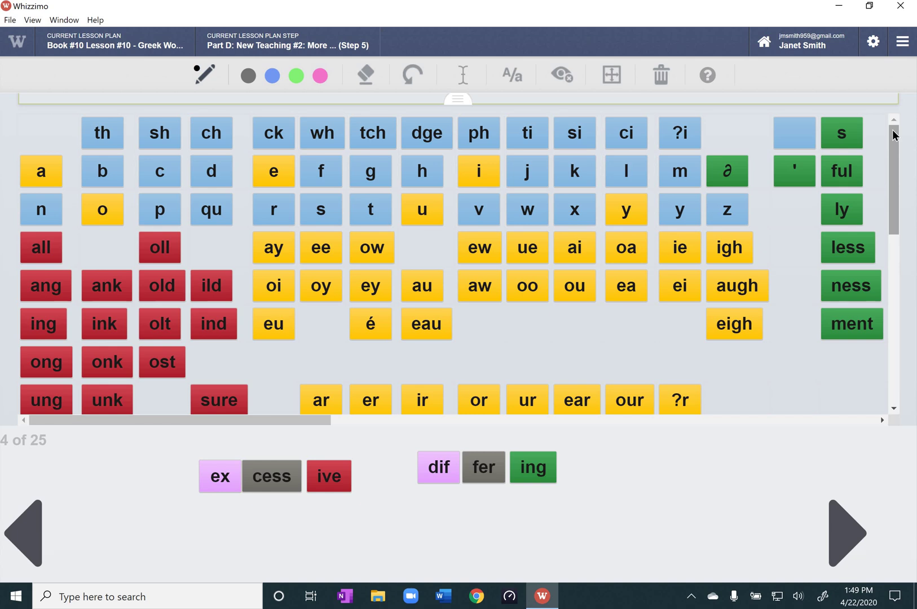
scroll(902, 153, down, 3)
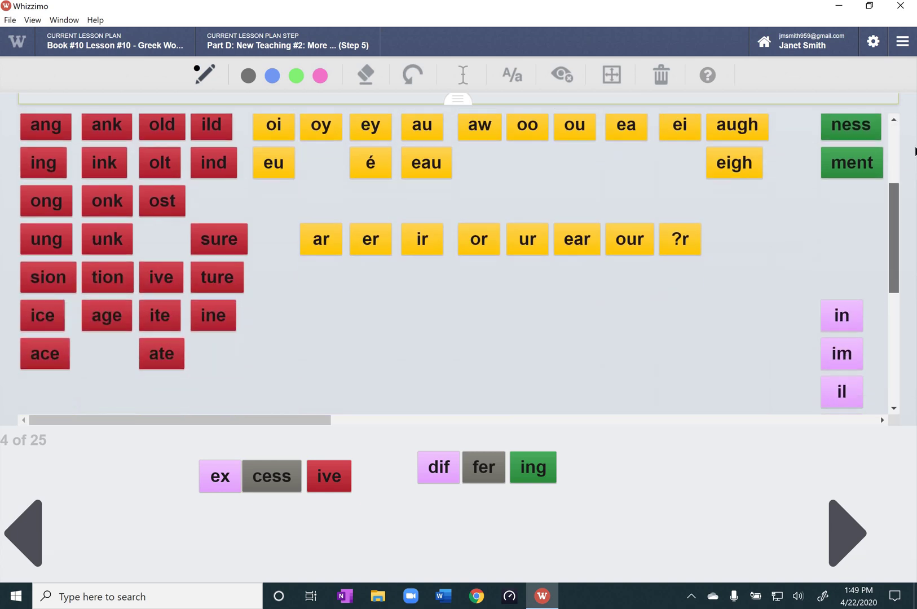
scroll(911, 151, up, 3)
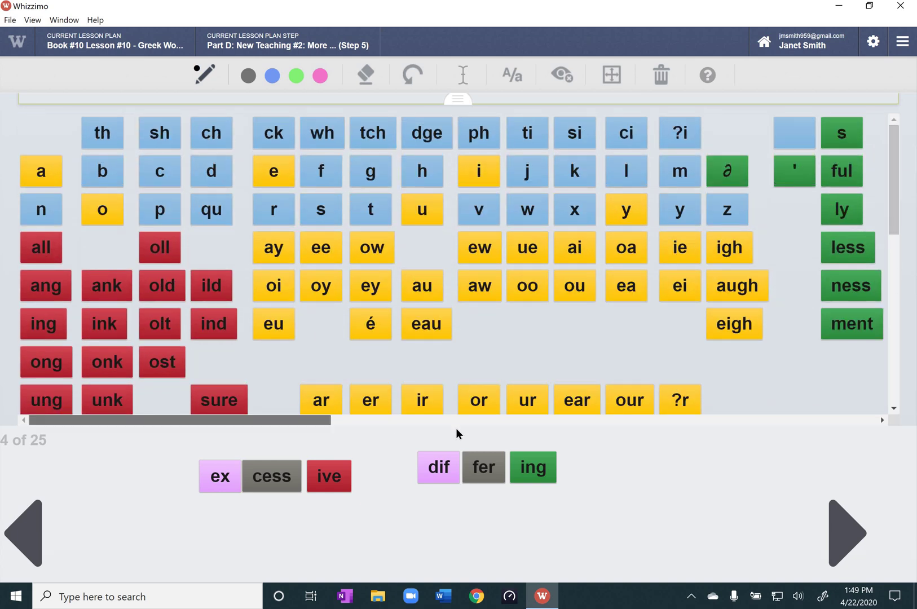
scroll(456, 427, right, 10)
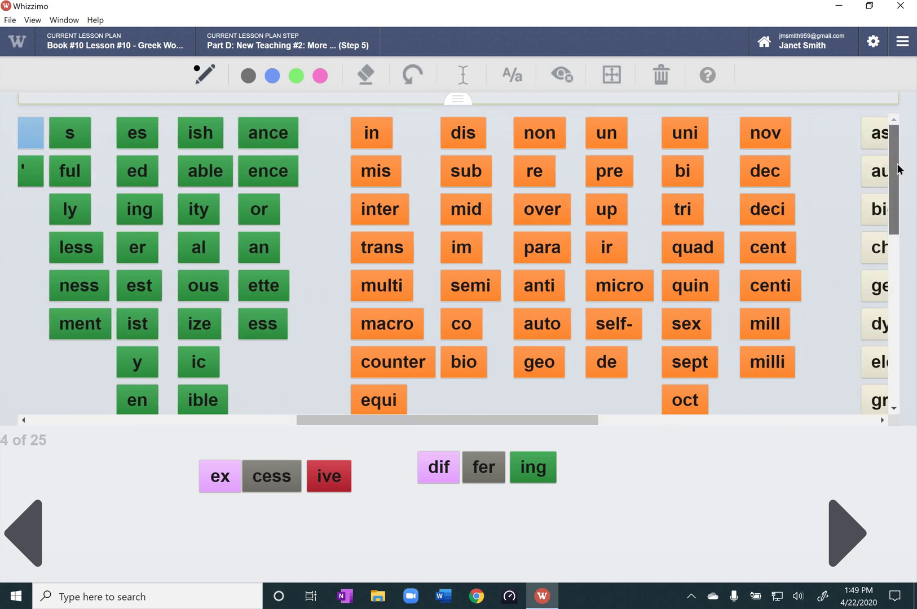
scroll(899, 169, down, 10)
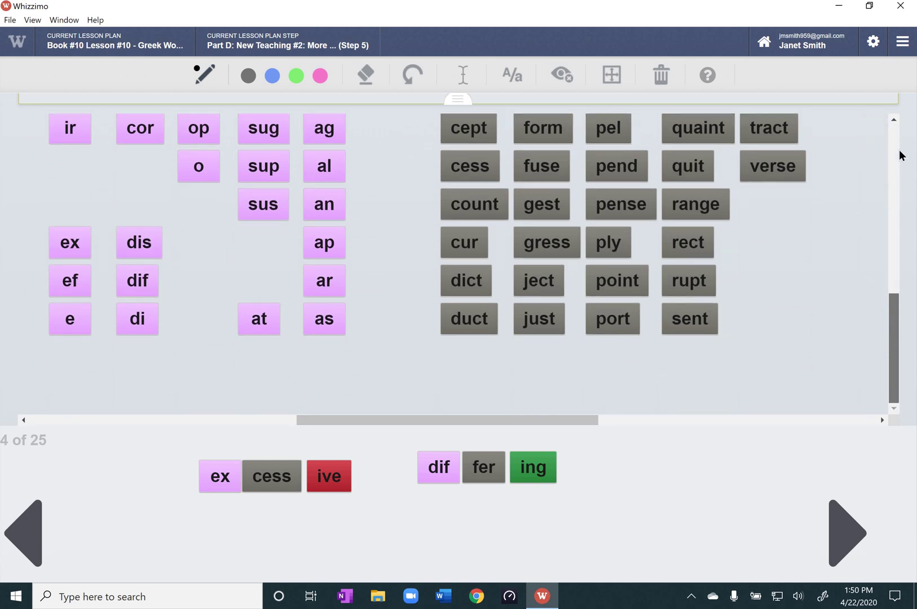
scroll(901, 156, up, 10)
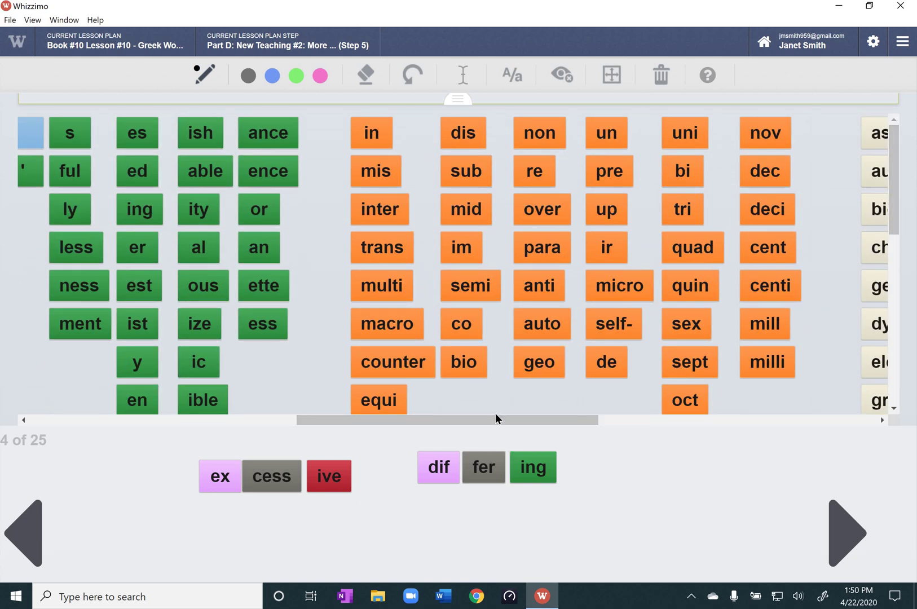
drag(558, 420, 796, 439)
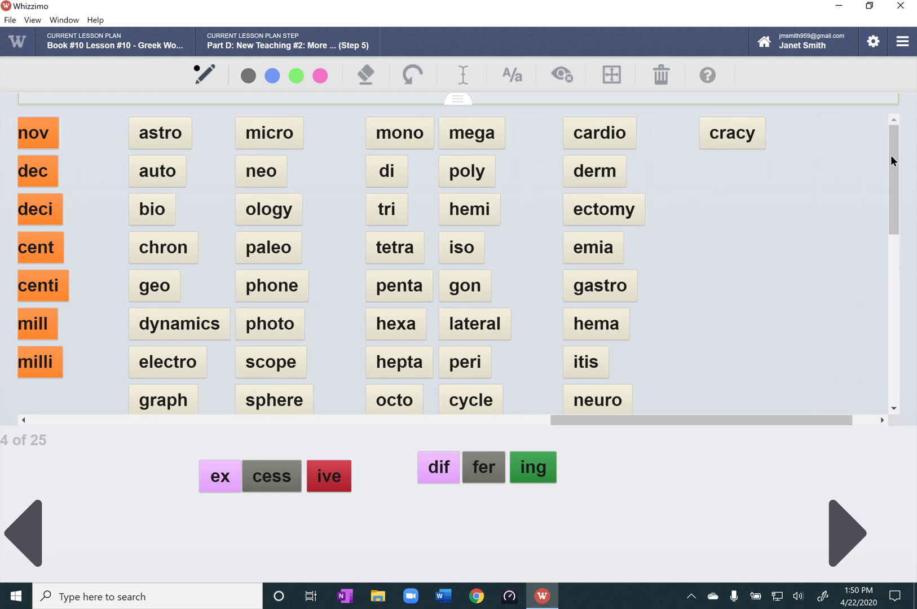
scroll(897, 160, down, 5)
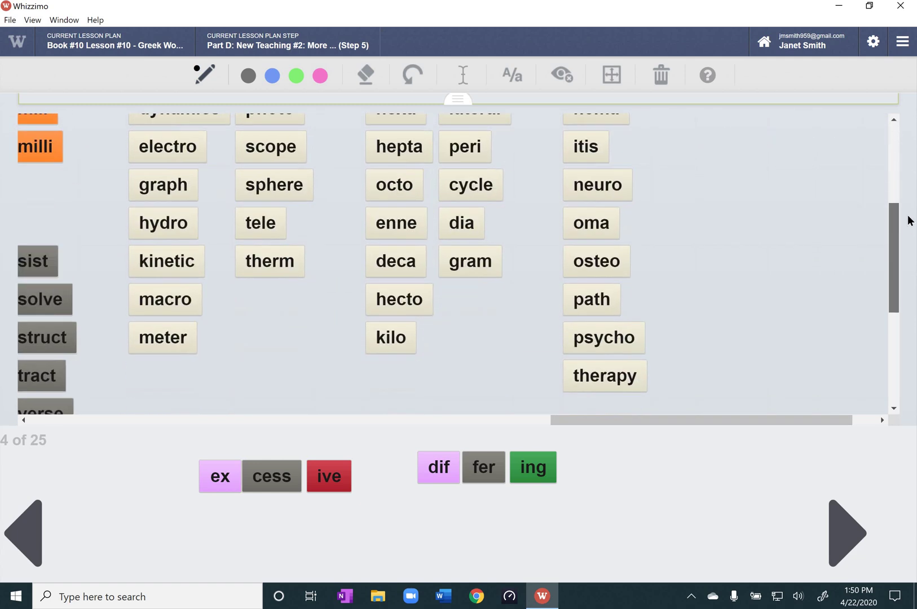
scroll(884, 119, up, 5)
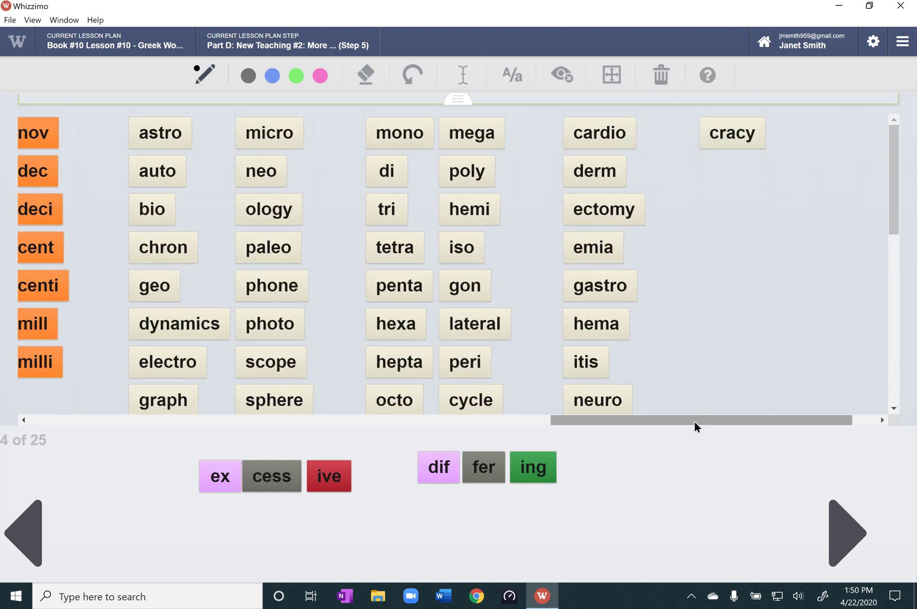